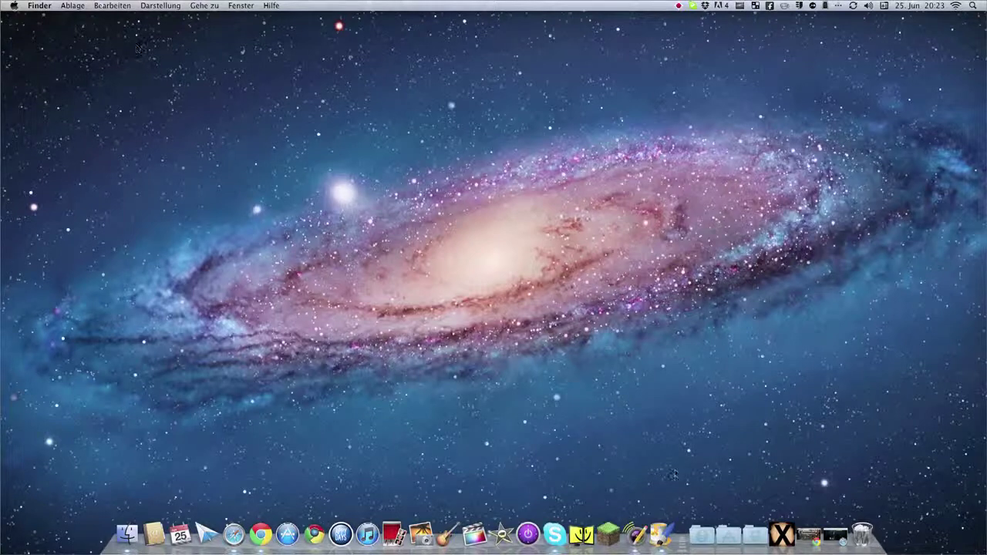
Launch Paintbrush from the Dock, try the Custom preset, then confirm a 1280 × 1024 canvas.
{"action": "left_click", "coordinate": [665, 532]}
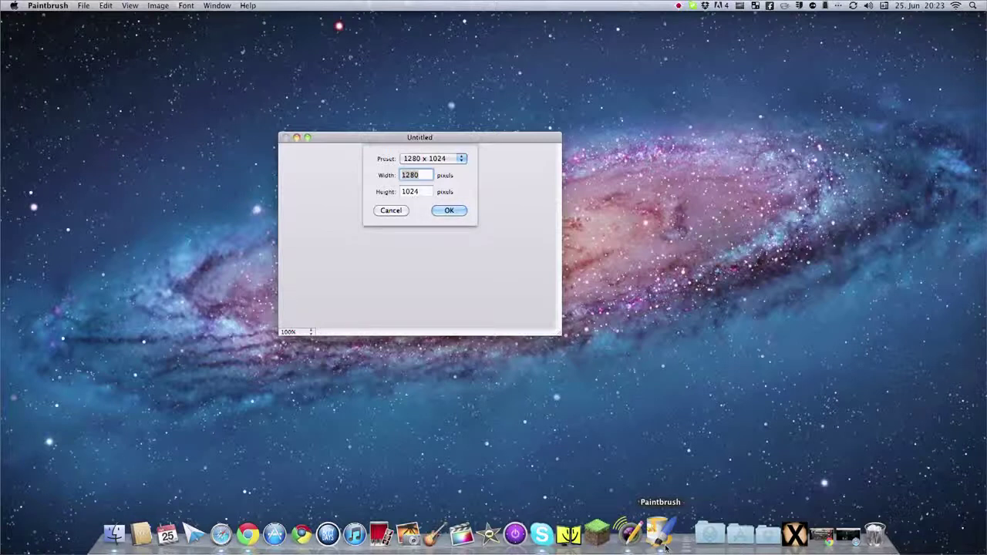
{"action": "left_click", "coordinate": [460, 159]}
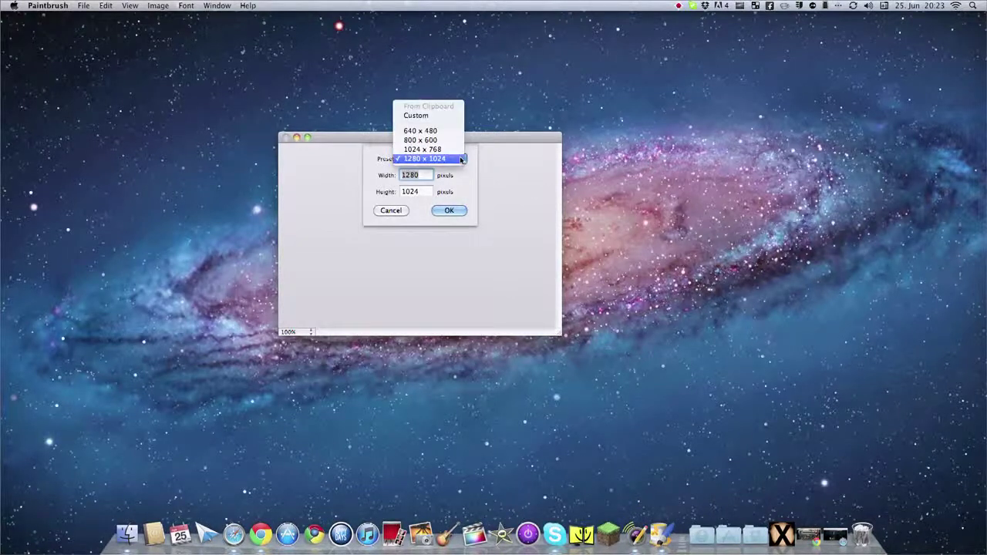
{"action": "left_click", "coordinate": [502, 213]}
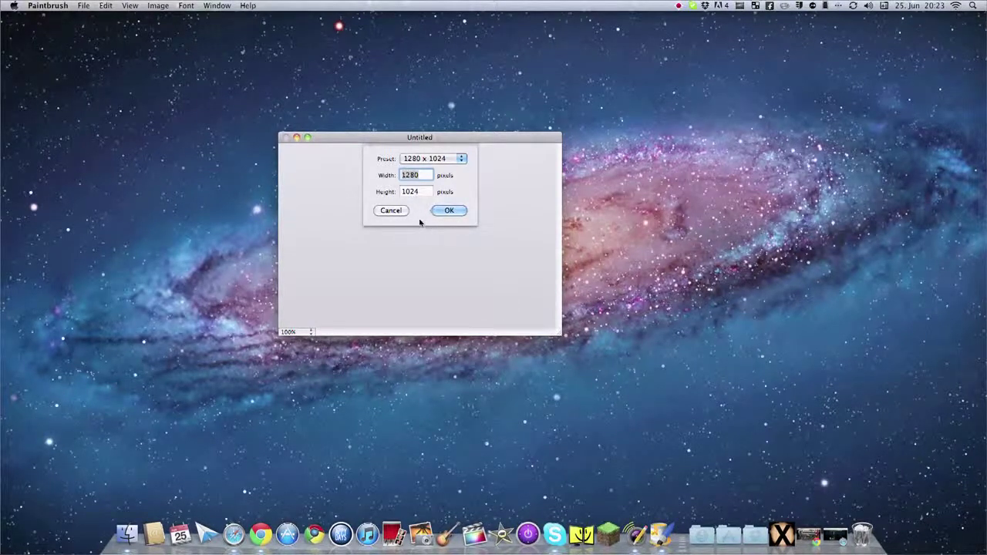
{"action": "left_click", "coordinate": [437, 155]}
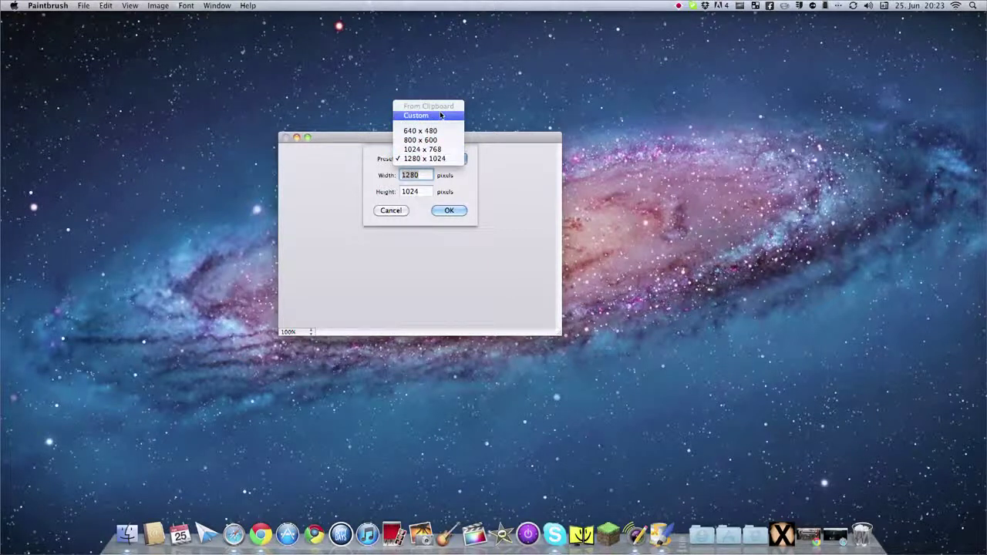
{"action": "left_click", "coordinate": [460, 184]}
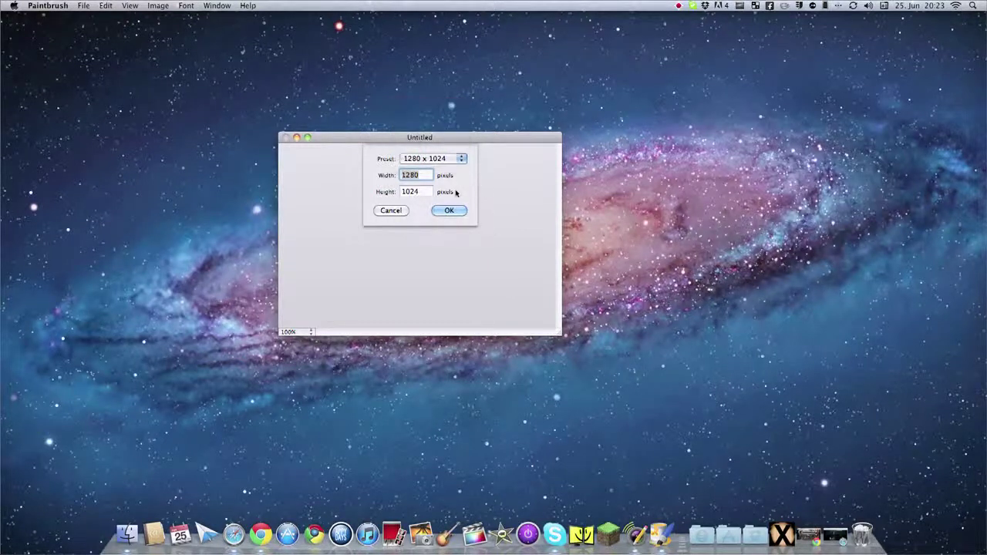
{"action": "left_click", "coordinate": [461, 158]}
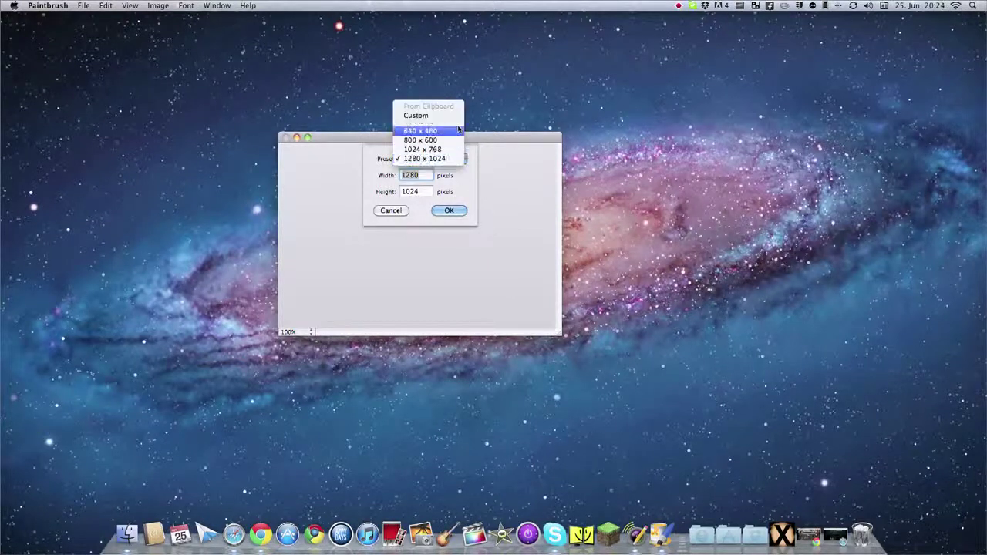
{"action": "left_click", "coordinate": [453, 116]}
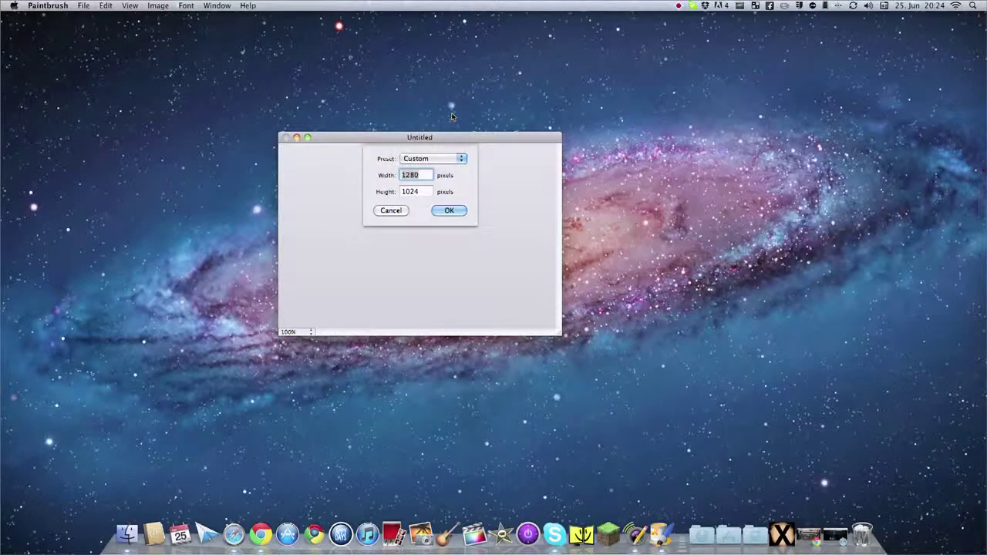
{"action": "left_click", "coordinate": [452, 158]}
{"action": "left_click", "coordinate": [448, 201]}
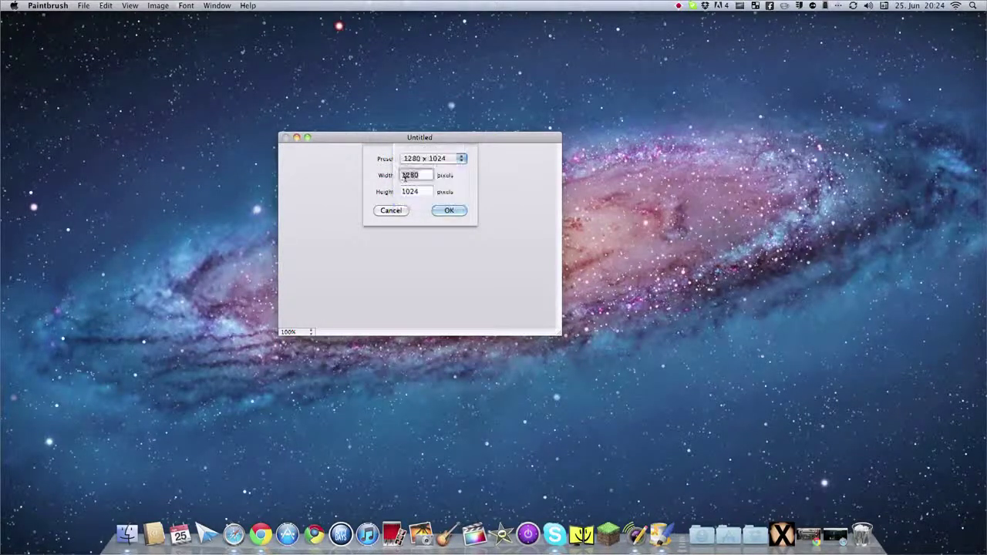
{"action": "double_click", "coordinate": [409, 176]}
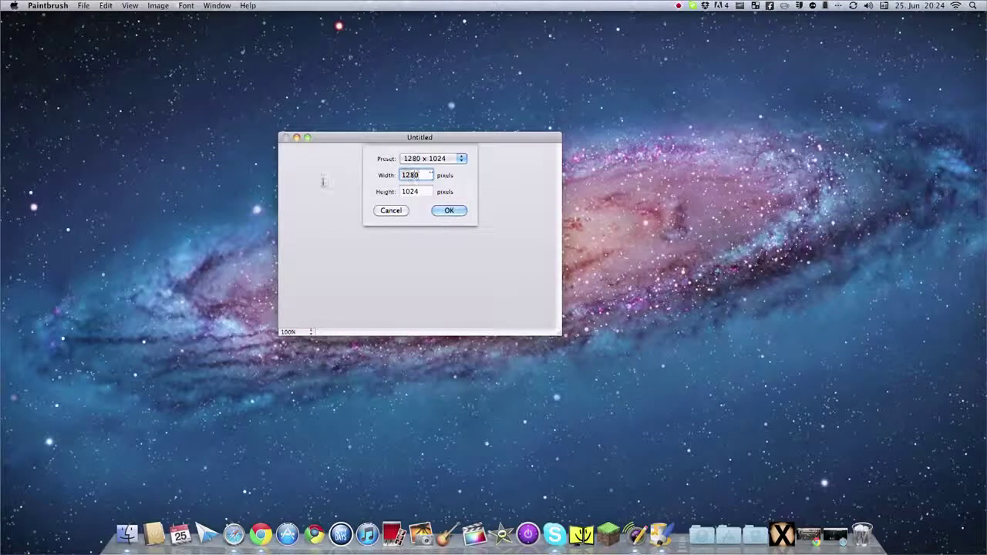
{"action": "left_click", "coordinate": [450, 213]}
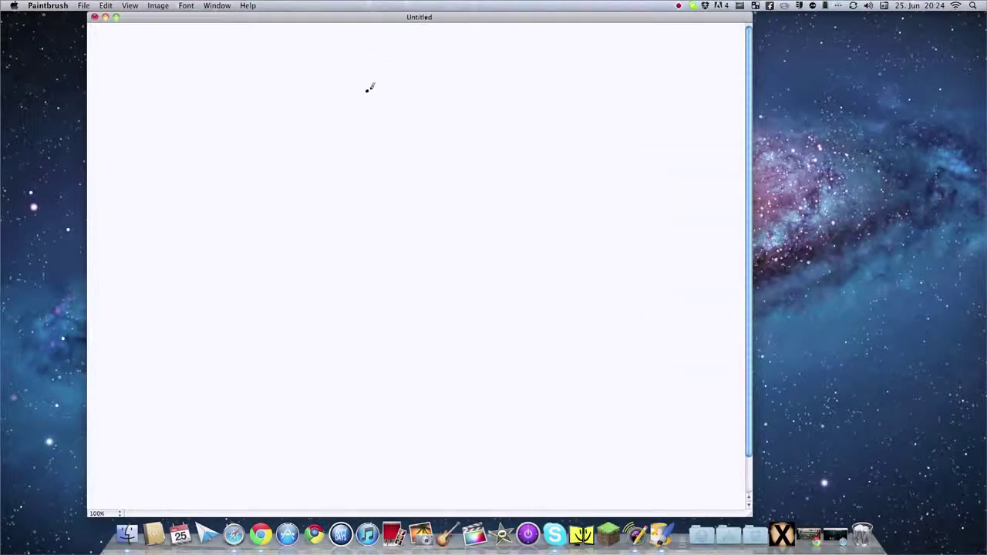
Maximize the Untitled window, draw a long black freehand curve, then restore and close it.
{"action": "left_click_drag", "start_coordinate": [379, 18], "coordinate": [505, 3]}
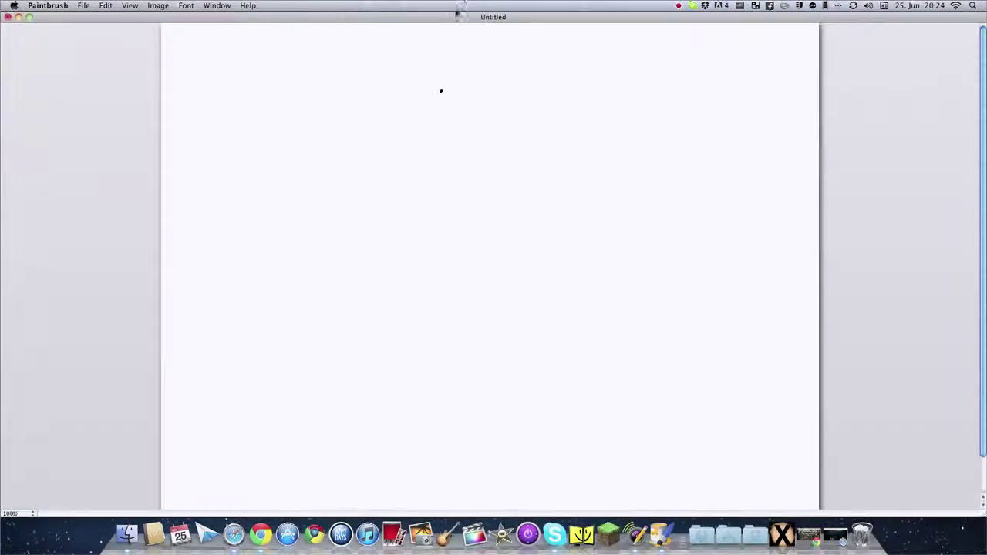
{"action": "left_click_drag", "start_coordinate": [455, 18], "coordinate": [473, 22]}
{"action": "mouse_move", "coordinate": [475, 116]}
{"action": "left_mouse_down"}
{"action": "mouse_move", "coordinate": [404, 134]}
{"action": "mouse_move", "coordinate": [632, 311]}
{"action": "mouse_move", "coordinate": [660, 307]}
{"action": "left_mouse_up"}
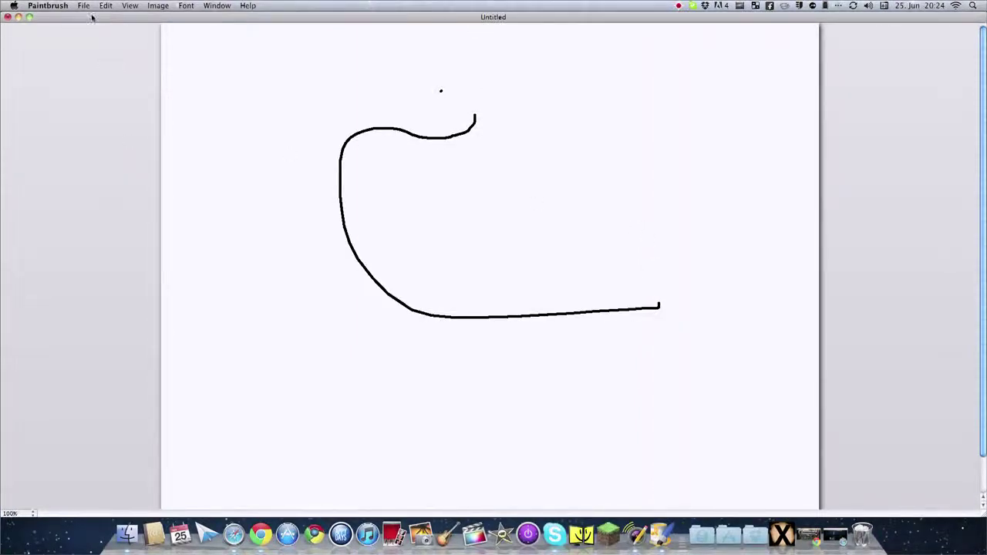
{"action": "left_click_drag", "start_coordinate": [92, 17], "coordinate": [327, 128]}
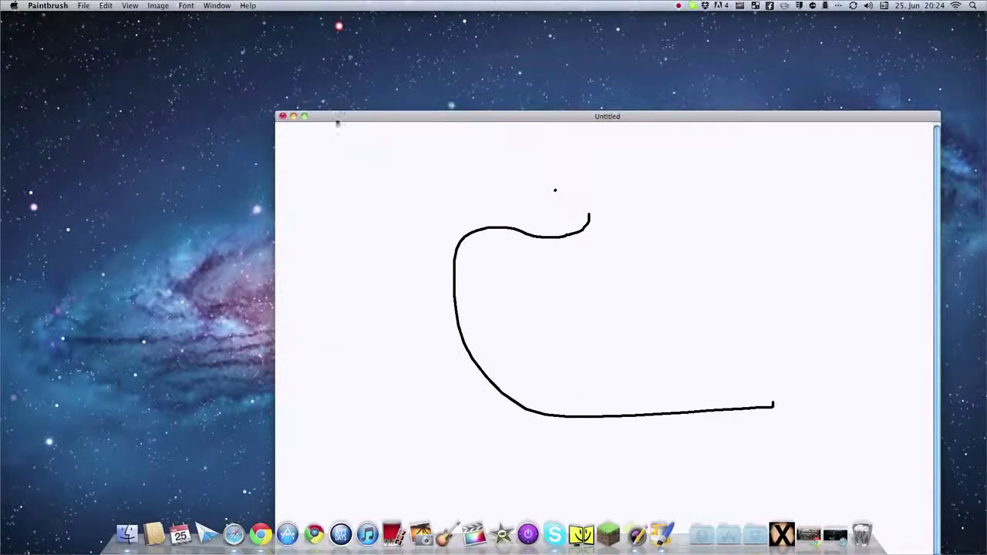
{"action": "left_click", "coordinate": [282, 116]}
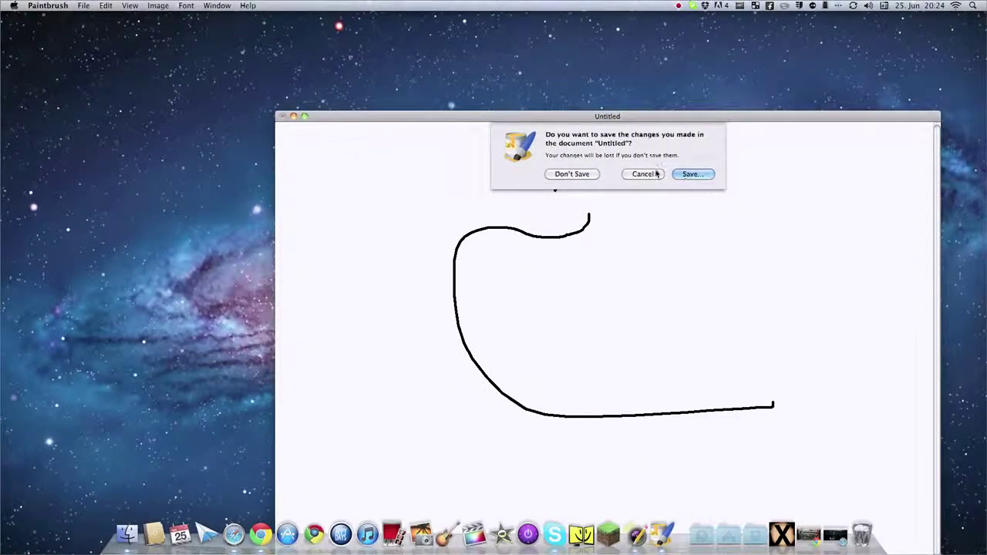
Discard the drawing without saving and quit Paintbrush from the Dock.
{"action": "left_click", "coordinate": [595, 176]}
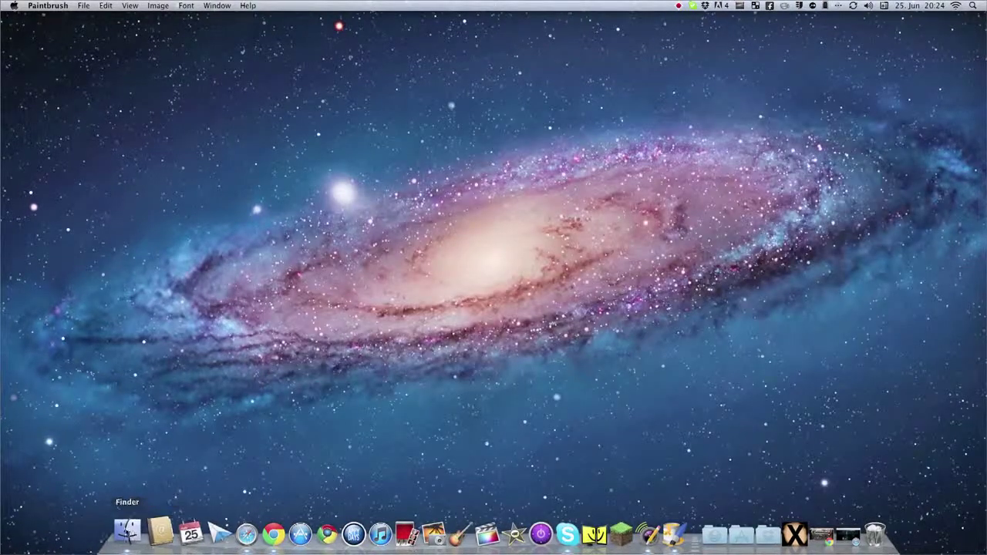
{"action": "right_click", "coordinate": [657, 531]}
{"action": "left_click", "coordinate": [670, 498]}
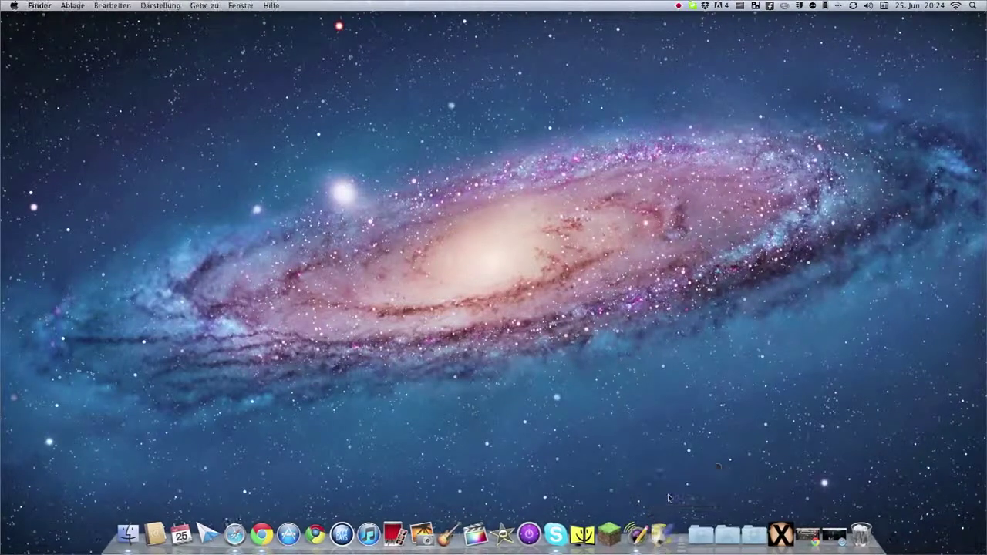
Relaunch Paintbrush from the Programme folder in Finder with Cmd+O.
{"action": "left_click", "coordinate": [133, 532]}
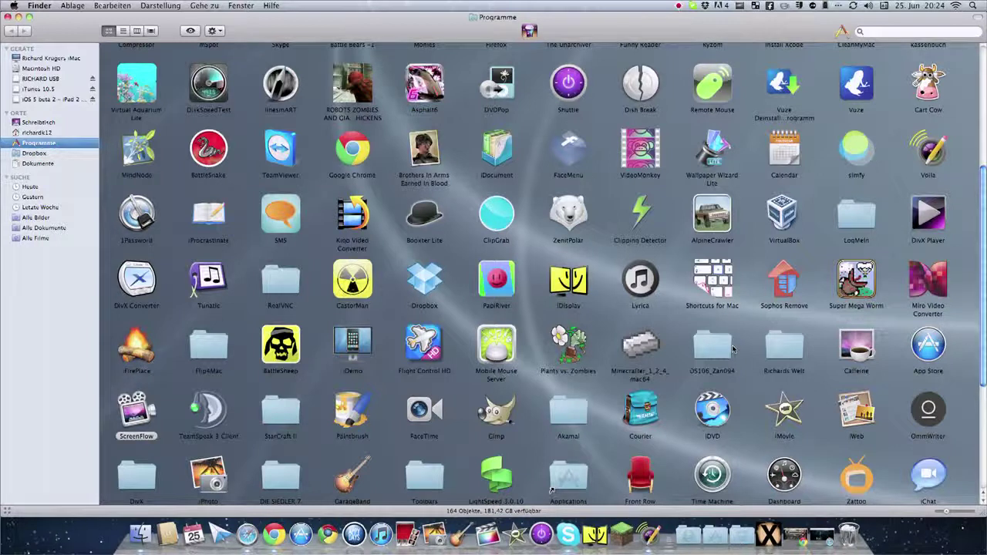
{"action": "scroll", "coordinate": [733, 351], "scroll_direction": "down", "scroll_amount": 3}
{"action": "scroll", "coordinate": [734, 351], "scroll_direction": "down", "scroll_amount": 3}
{"action": "left_click", "coordinate": [352, 312]}
{"action": "key", "text": "super+o"}
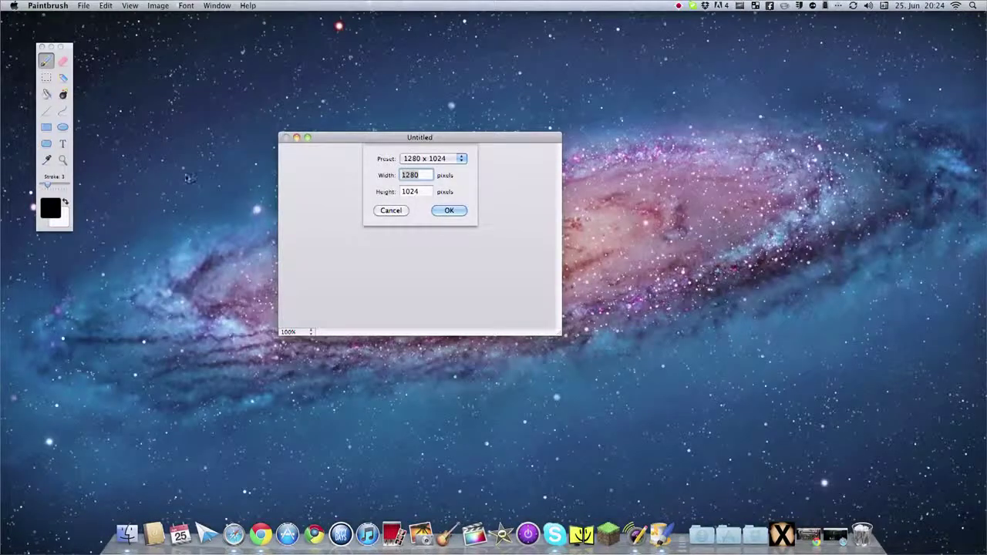
Start a default-size canvas, draw and partly erase a black stroke, then flood-fill the canvas black.
{"action": "left_click", "coordinate": [449, 210]}
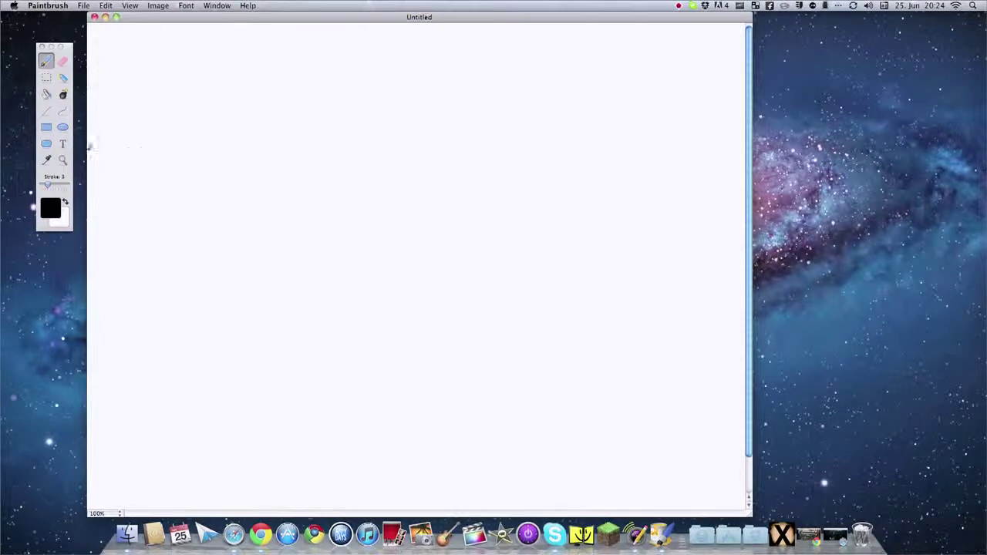
{"action": "left_click_drag", "start_coordinate": [165, 75], "coordinate": [400, 179]}
{"action": "left_click", "coordinate": [62, 61]}
{"action": "mouse_move", "coordinate": [190, 95]}
{"action": "left_mouse_down"}
{"action": "mouse_move", "coordinate": [166, 85]}
{"action": "mouse_move", "coordinate": [206, 112]}
{"action": "left_mouse_up"}
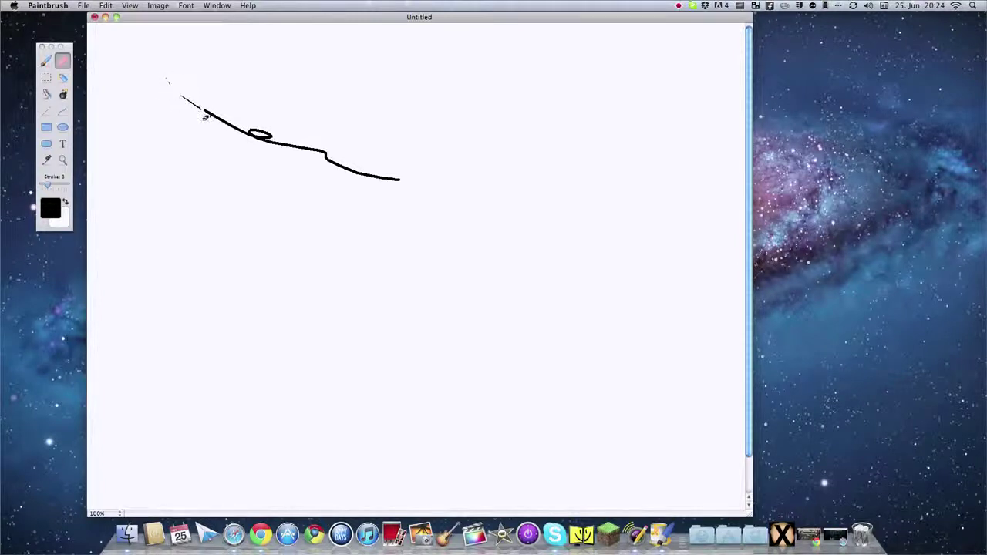
{"action": "left_click", "coordinate": [47, 93]}
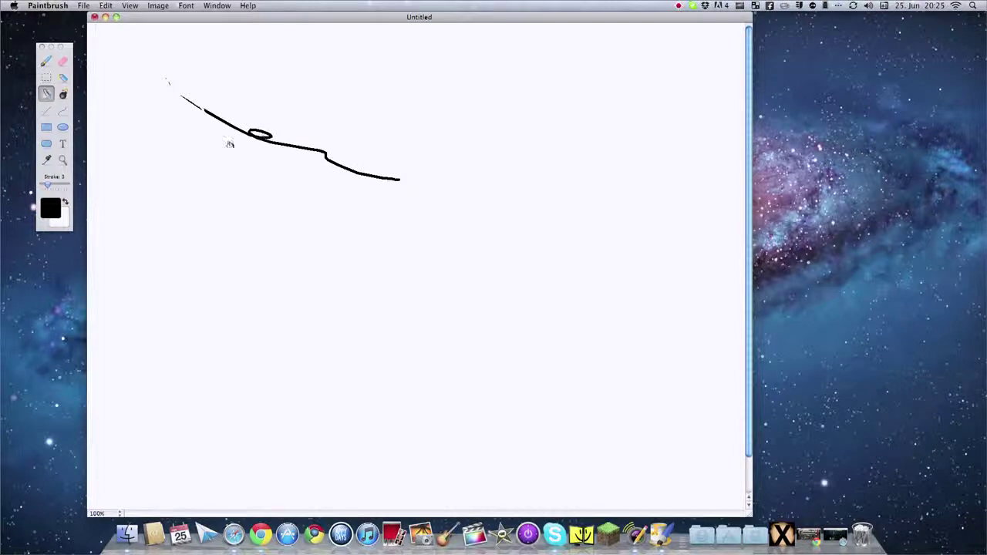
{"action": "left_click", "coordinate": [230, 145]}
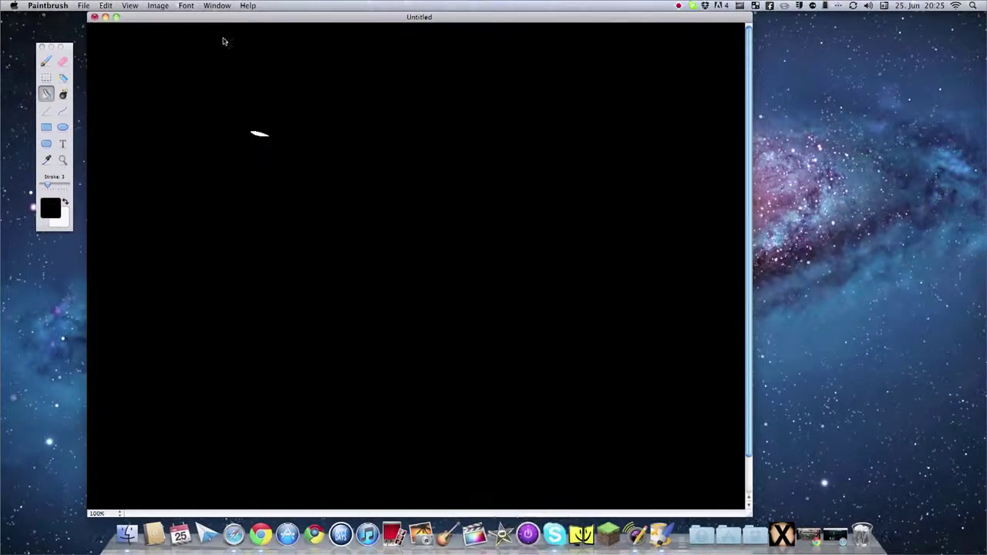
{"action": "left_click", "coordinate": [259, 133]}
Draw a white looping curve, flood-fill the canvas white, and enlarge the window.
{"action": "left_click", "coordinate": [63, 61]}
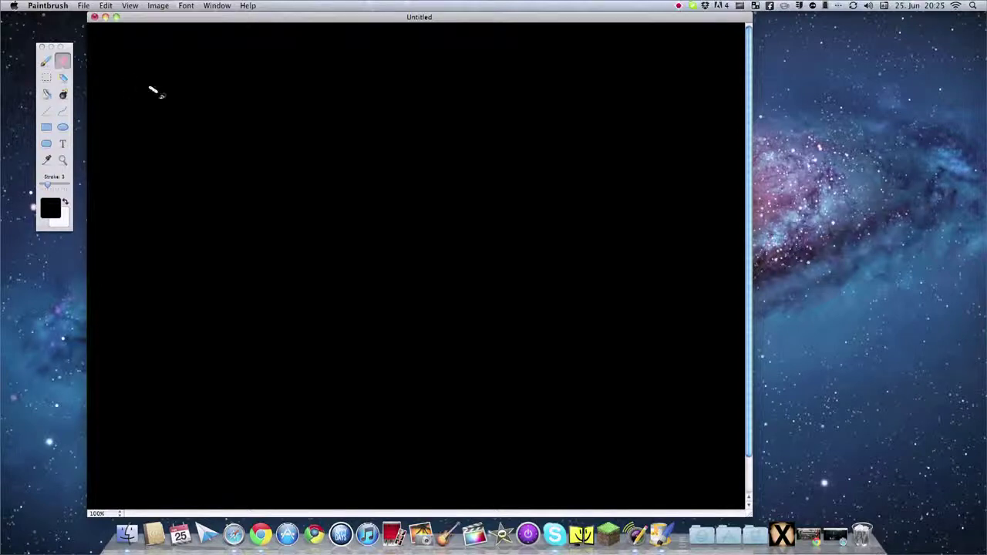
{"action": "mouse_move", "coordinate": [149, 87]}
{"action": "left_mouse_down"}
{"action": "mouse_move", "coordinate": [419, 296]}
{"action": "mouse_move", "coordinate": [255, 232]}
{"action": "mouse_move", "coordinate": [506, 397]}
{"action": "left_mouse_up"}
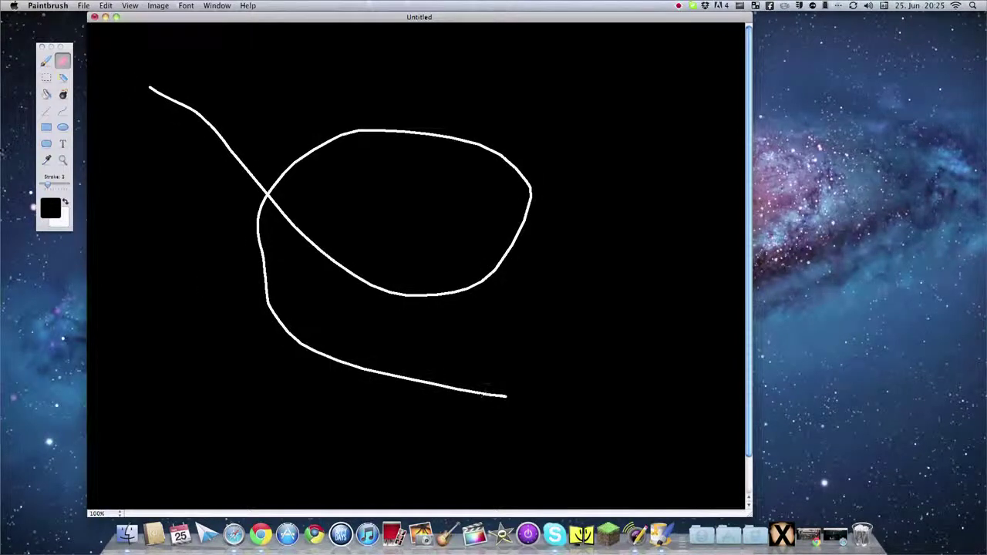
{"action": "left_click", "coordinate": [62, 94]}
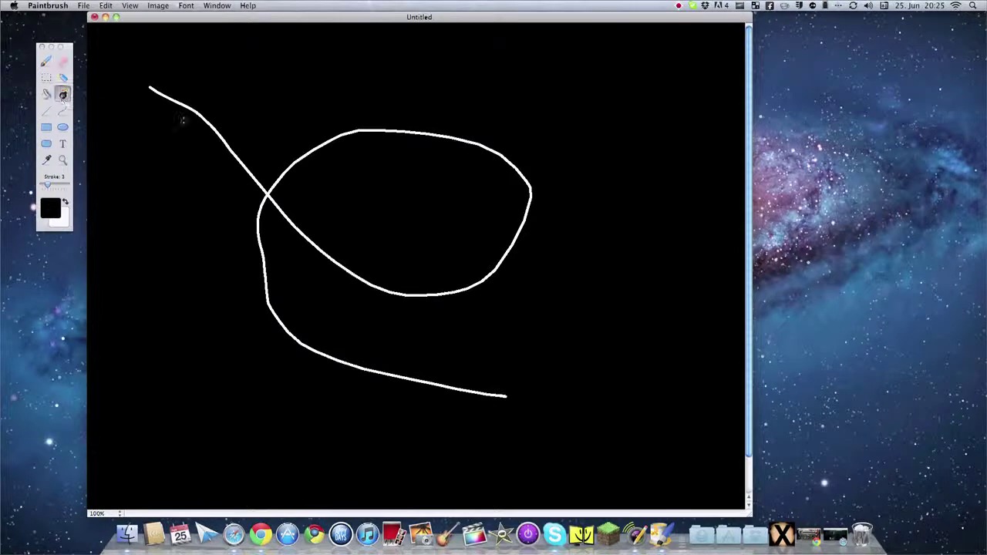
{"action": "left_click", "coordinate": [196, 124]}
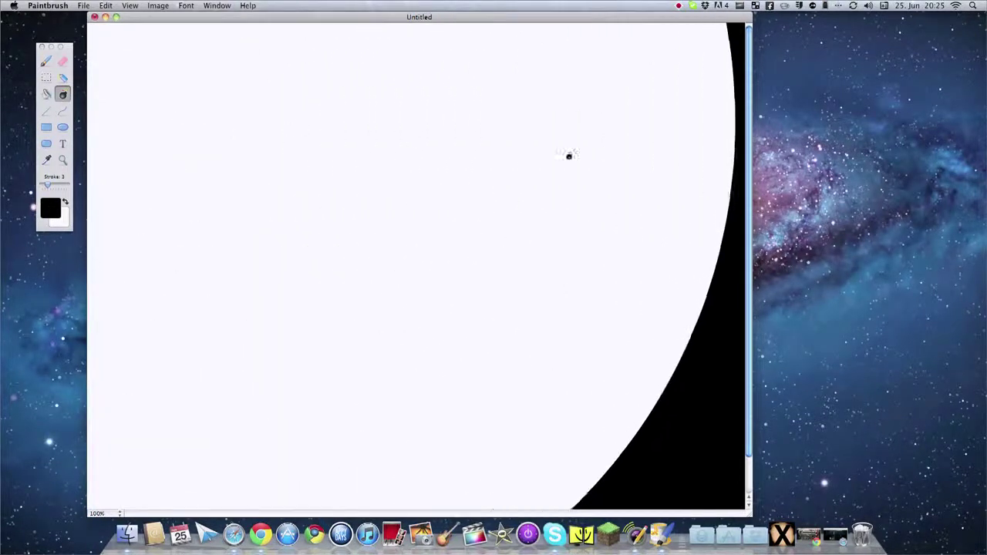
{"action": "left_click_drag", "start_coordinate": [407, 17], "coordinate": [419, 17]}
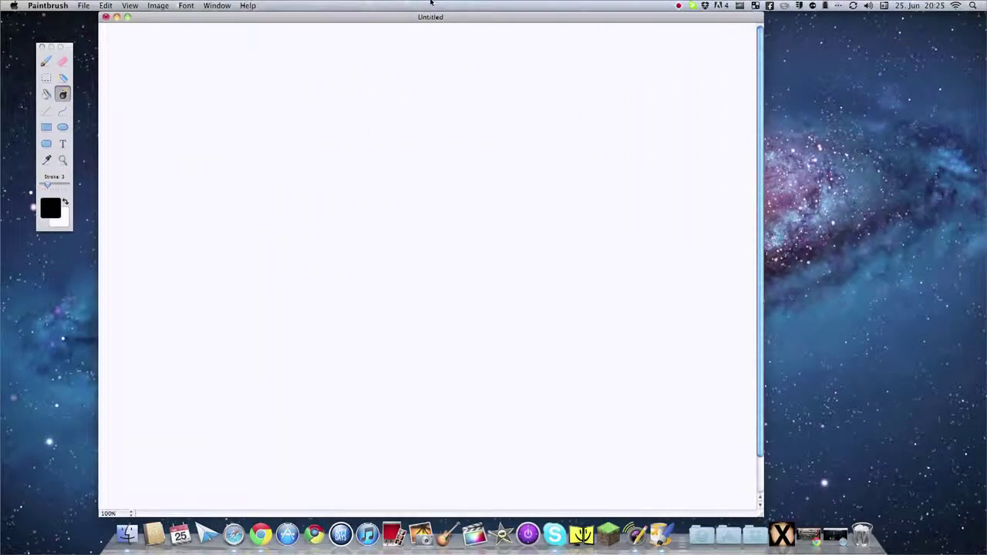
{"action": "double_click", "coordinate": [419, 18]}
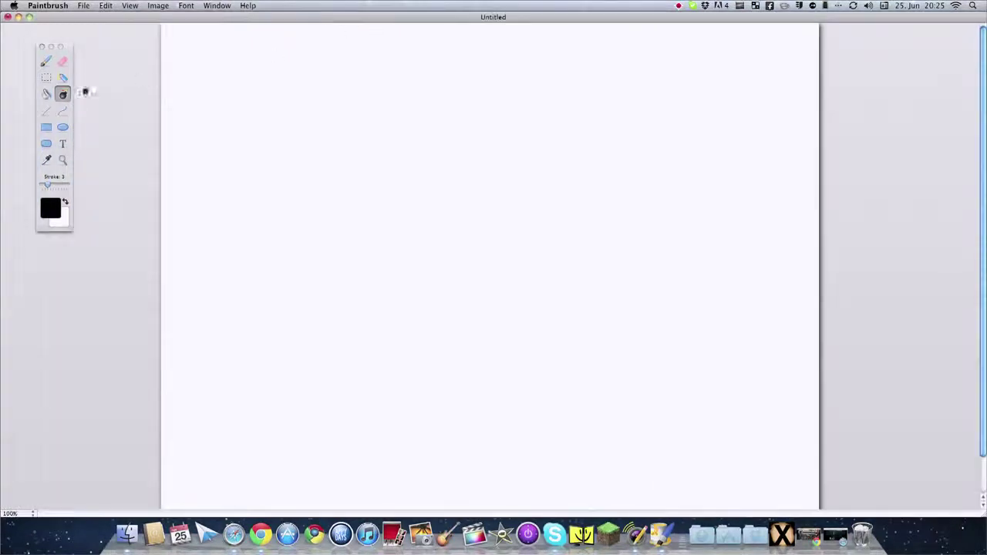
Apply the fill tools to the middle of the canvas.
{"action": "left_click", "coordinate": [45, 93]}
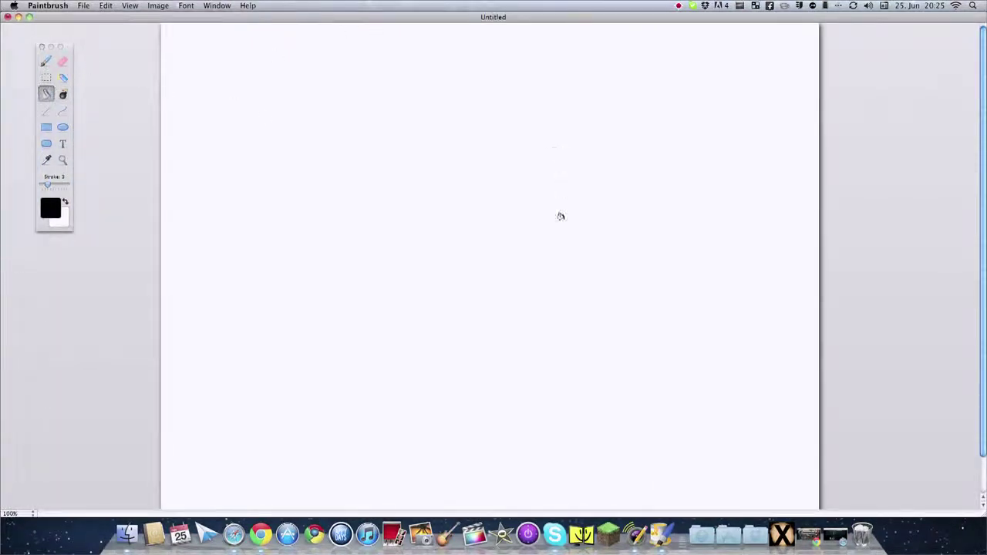
{"action": "left_click", "coordinate": [474, 235]}
{"action": "left_click", "coordinate": [63, 94]}
{"action": "left_click_drag", "start_coordinate": [485, 235], "coordinate": [480, 235]}
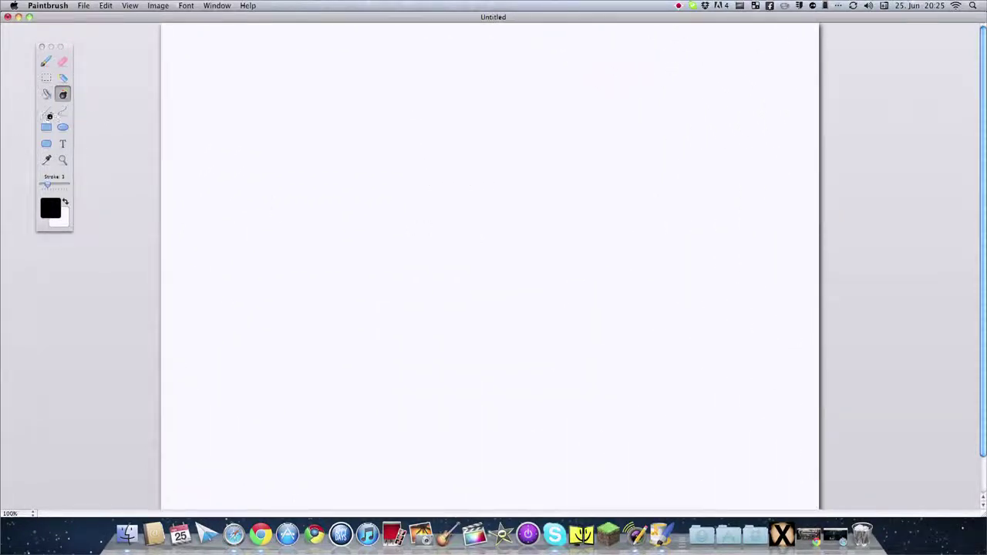
Draw the letters 'App' using straight lines and ellipses.
{"action": "left_click", "coordinate": [47, 111]}
{"action": "mouse_move", "coordinate": [217, 118]}
{"action": "left_mouse_down"}
{"action": "mouse_move", "coordinate": [303, 99]}
{"action": "mouse_move", "coordinate": [241, 41]}
{"action": "mouse_move", "coordinate": [273, 127]}
{"action": "left_mouse_up"}
{"action": "mouse_move", "coordinate": [223, 91]}
{"action": "left_mouse_down"}
{"action": "mouse_move", "coordinate": [293, 91]}
{"action": "mouse_move", "coordinate": [320, 185]}
{"action": "left_mouse_up"}
{"action": "mouse_move", "coordinate": [330, 68]}
{"action": "left_mouse_down"}
{"action": "mouse_move", "coordinate": [377, 70]}
{"action": "mouse_move", "coordinate": [376, 102]}
{"action": "mouse_move", "coordinate": [314, 106]}
{"action": "left_mouse_up"}
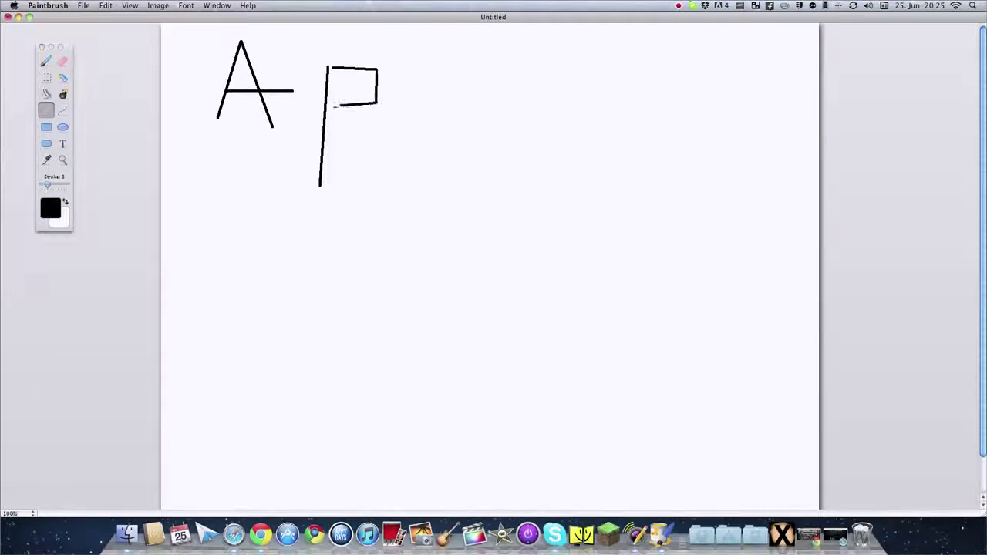
{"action": "left_click", "coordinate": [64, 128]}
{"action": "left_click_drag", "start_coordinate": [329, 68], "coordinate": [381, 107]}
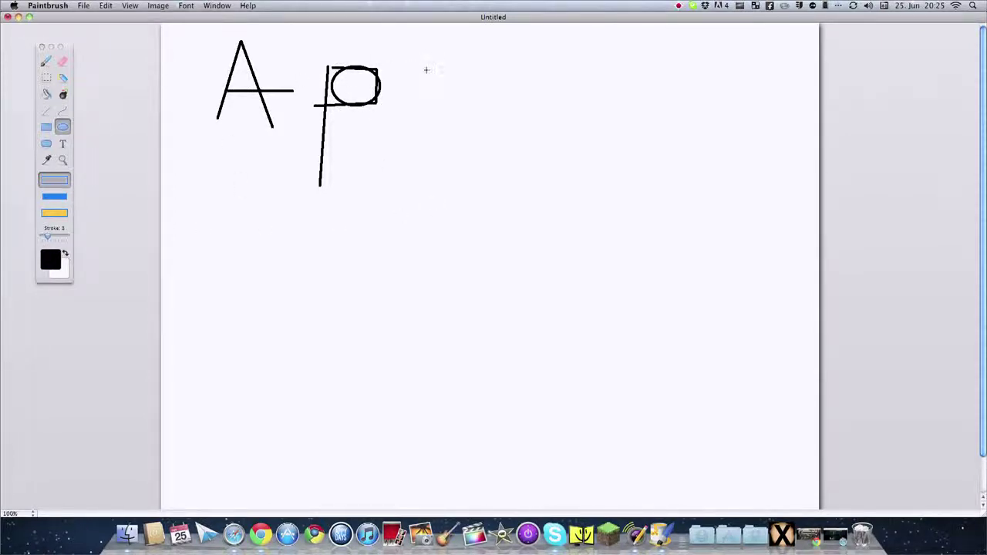
{"action": "left_click_drag", "start_coordinate": [426, 71], "coordinate": [510, 127]}
{"action": "left_click", "coordinate": [46, 110]}
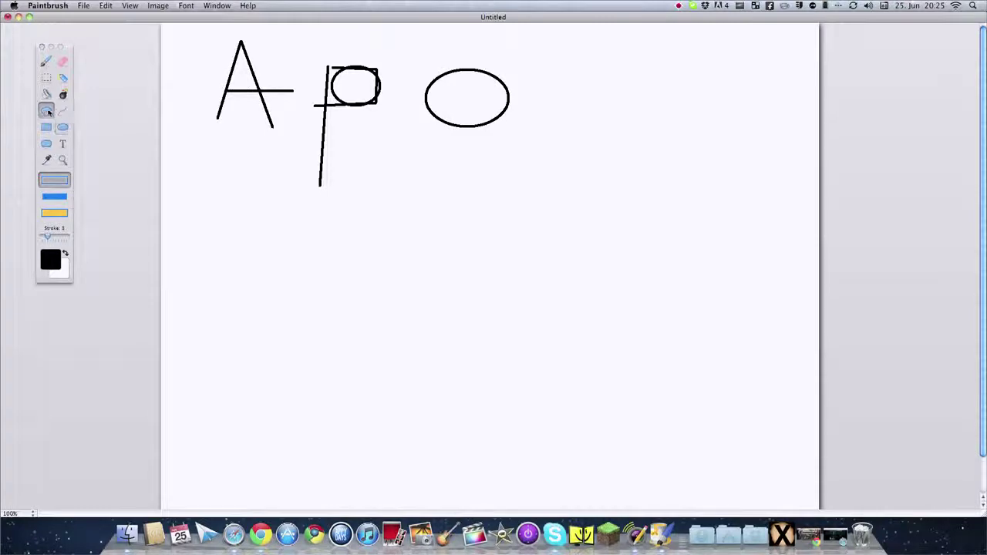
{"action": "left_click_drag", "start_coordinate": [425, 77], "coordinate": [429, 191]}
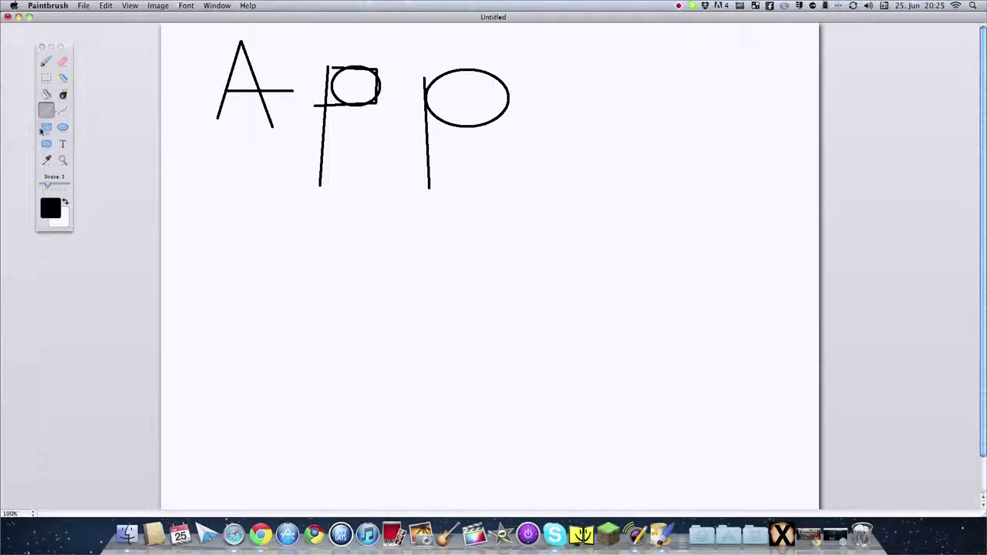
Add a wide rectangle, a tall right-side ellipse and an overlapping rounded rectangle.
{"action": "left_click", "coordinate": [46, 126]}
{"action": "left_click_drag", "start_coordinate": [183, 226], "coordinate": [534, 305]}
{"action": "left_click", "coordinate": [63, 127]}
{"action": "mouse_move", "coordinate": [658, 90]}
{"action": "left_mouse_down"}
{"action": "mouse_move", "coordinate": [671, 119]}
{"action": "mouse_move", "coordinate": [588, 368]}
{"action": "left_mouse_up"}
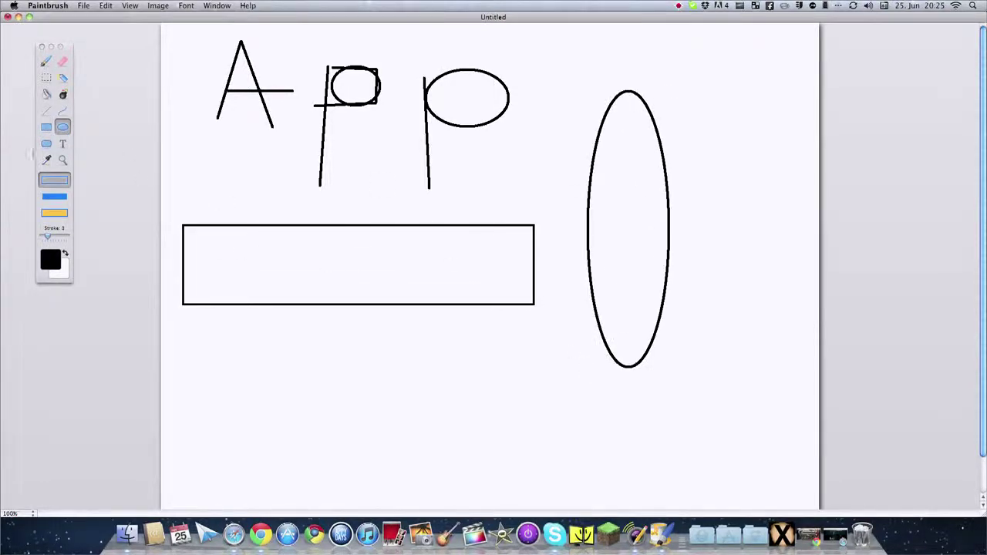
{"action": "left_click", "coordinate": [46, 143]}
{"action": "mouse_move", "coordinate": [726, 116]}
{"action": "left_mouse_down"}
{"action": "mouse_move", "coordinate": [709, 159]}
{"action": "mouse_move", "coordinate": [543, 332]}
{"action": "left_mouse_up"}
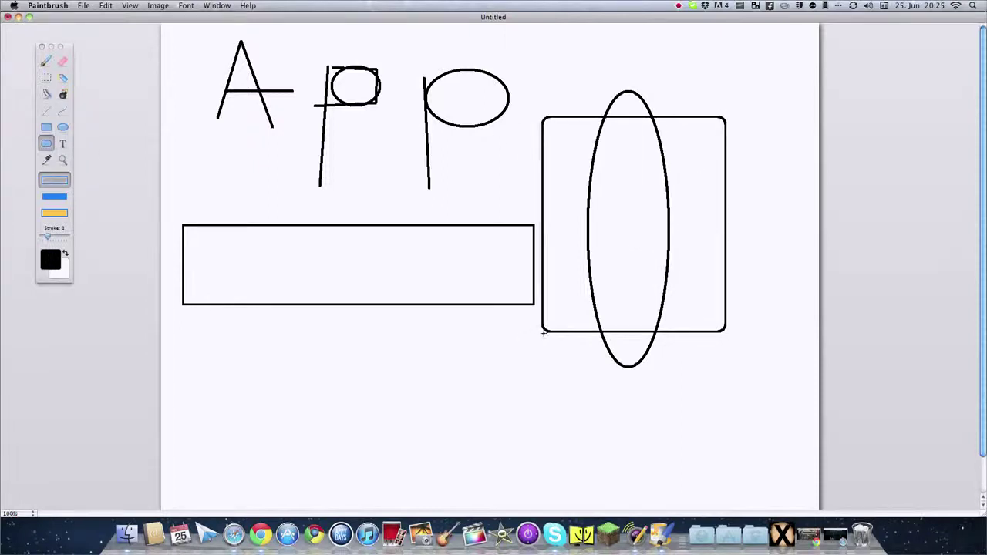
{"action": "left_click_drag", "start_coordinate": [543, 333], "coordinate": [566, 338]}
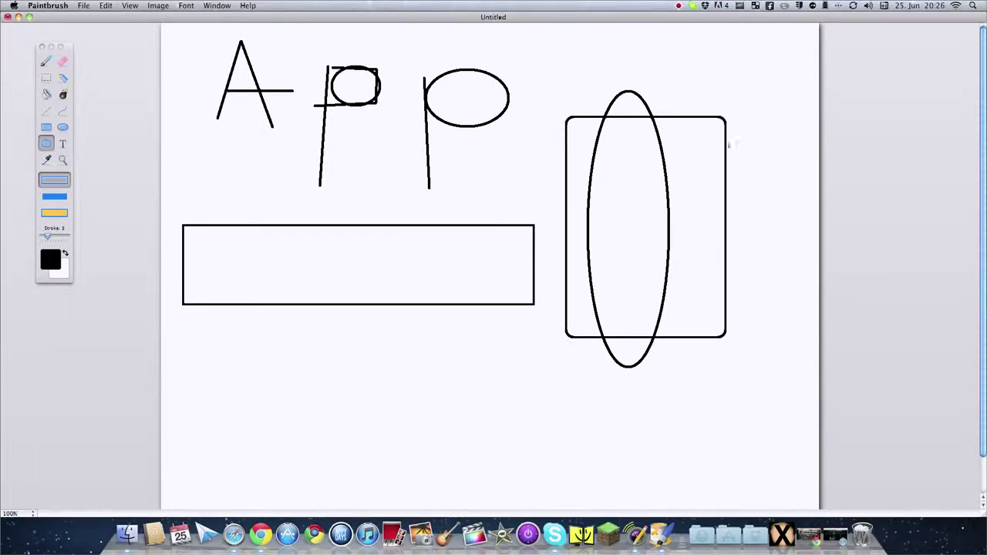
{"action": "left_click", "coordinate": [64, 144]}
Type 'Test' and style it in bold Times New Roman.
{"action": "left_click", "coordinate": [189, 255]}
{"action": "type", "text": "Test"}
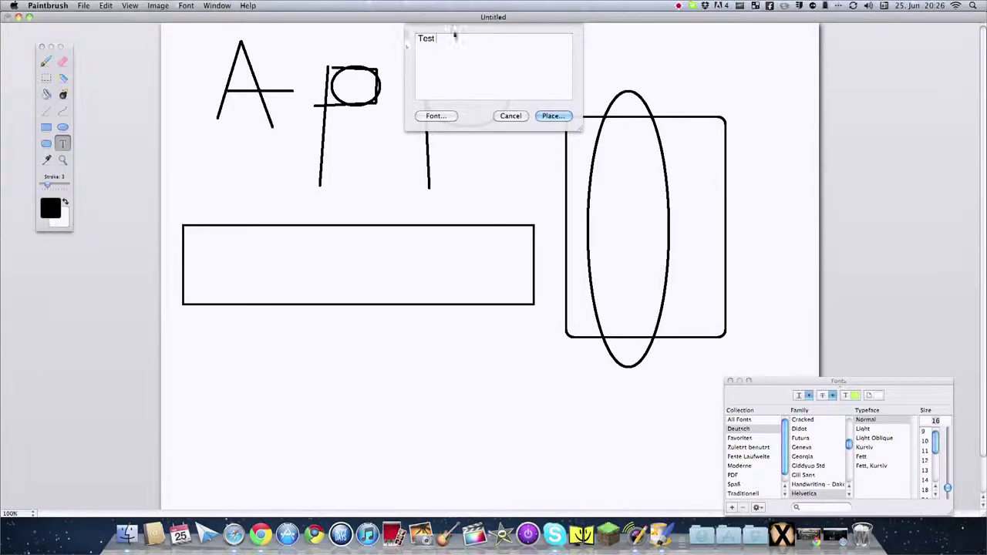
{"action": "left_click_drag", "start_coordinate": [440, 40], "coordinate": [397, 42]}
{"action": "left_click", "coordinate": [802, 448]}
{"action": "left_click", "coordinate": [820, 477]}
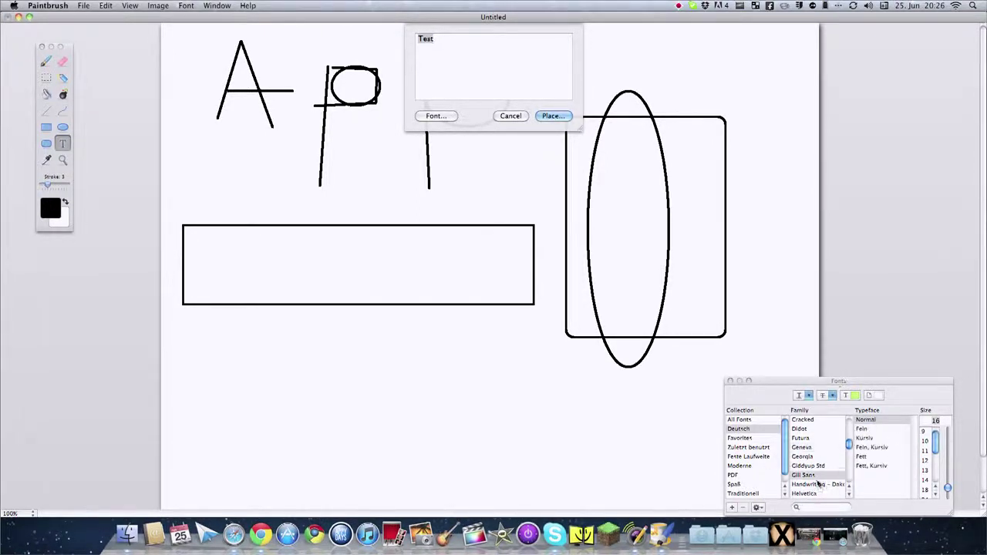
{"action": "left_click", "coordinate": [864, 457]}
{"action": "scroll", "coordinate": [817, 463], "scroll_direction": "down", "scroll_amount": 5}
{"action": "left_click", "coordinate": [803, 467]}
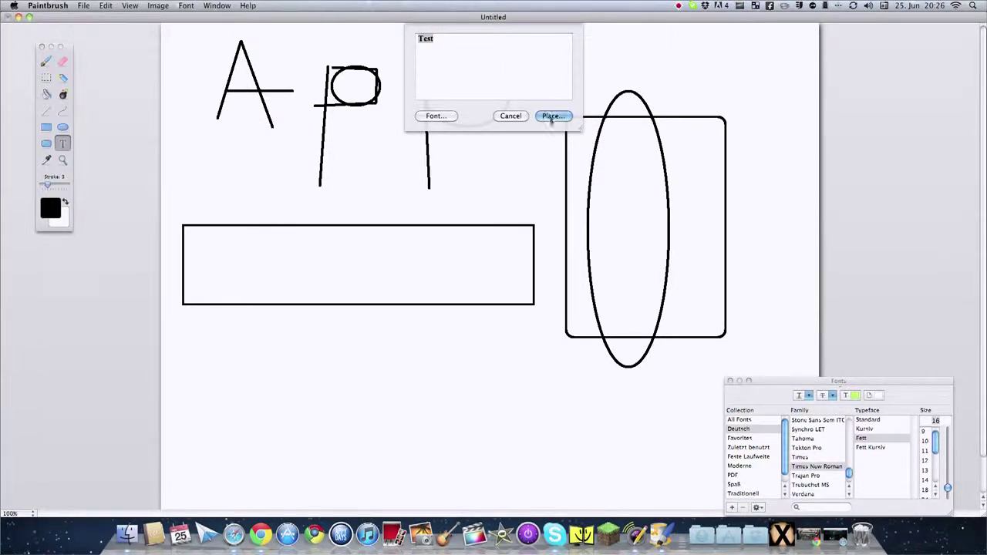
Place 'Test' inside the wide rectangle and inside the tall ellipse.
{"action": "left_click", "coordinate": [553, 116]}
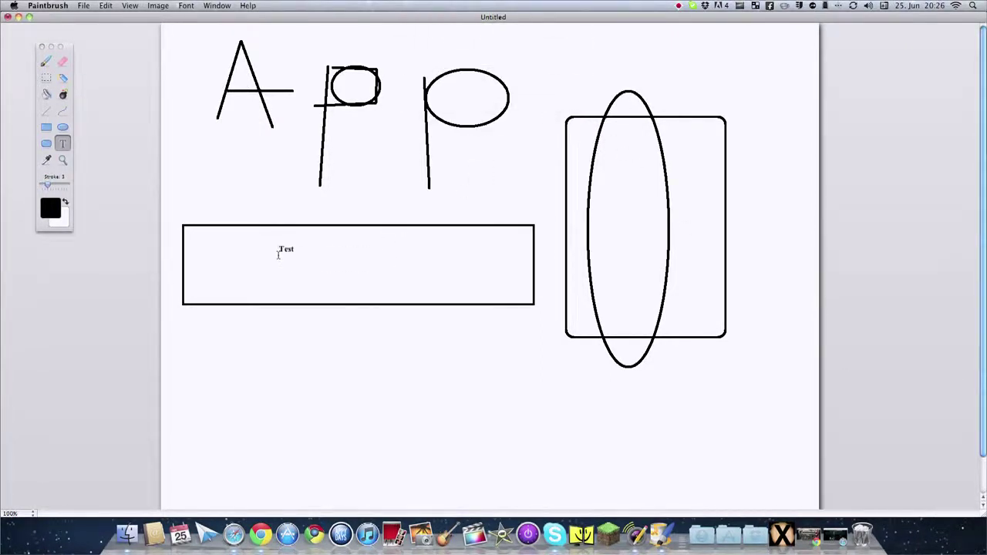
{"action": "left_click", "coordinate": [287, 252]}
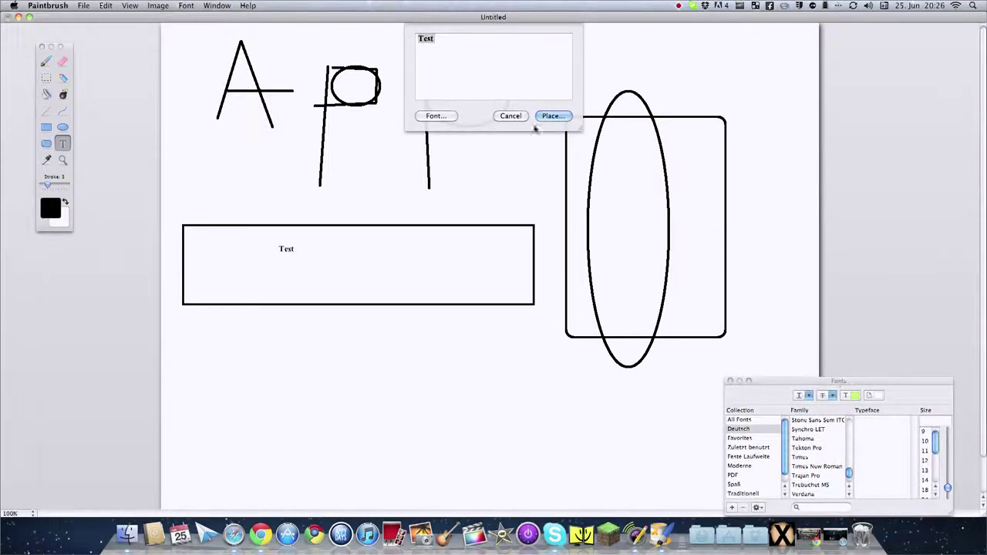
{"action": "left_click", "coordinate": [547, 116]}
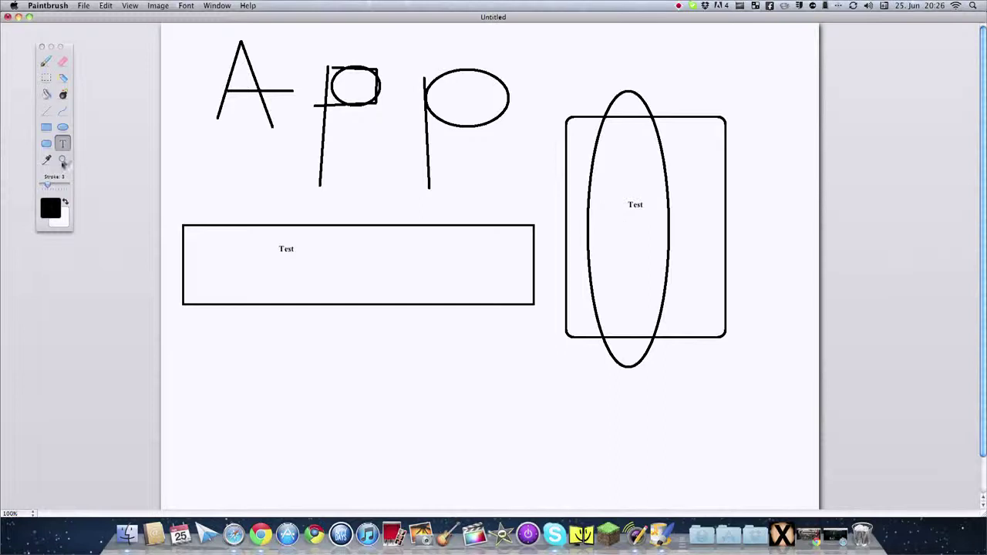
{"action": "left_click", "coordinate": [46, 160]}
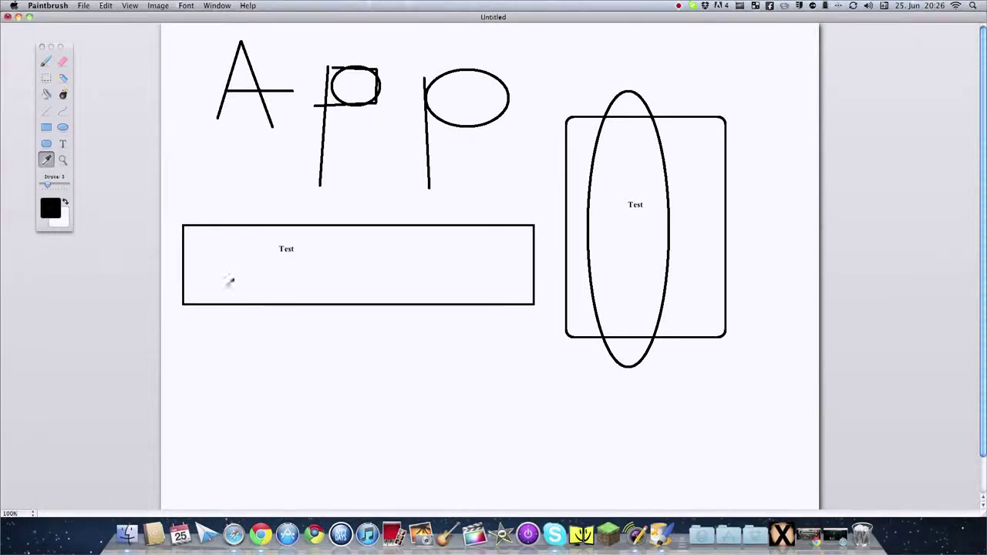
Bring Paintbrush forward, sample white from the canvas, and try the Asparagus crayon.
{"action": "left_click", "coordinate": [326, 534]}
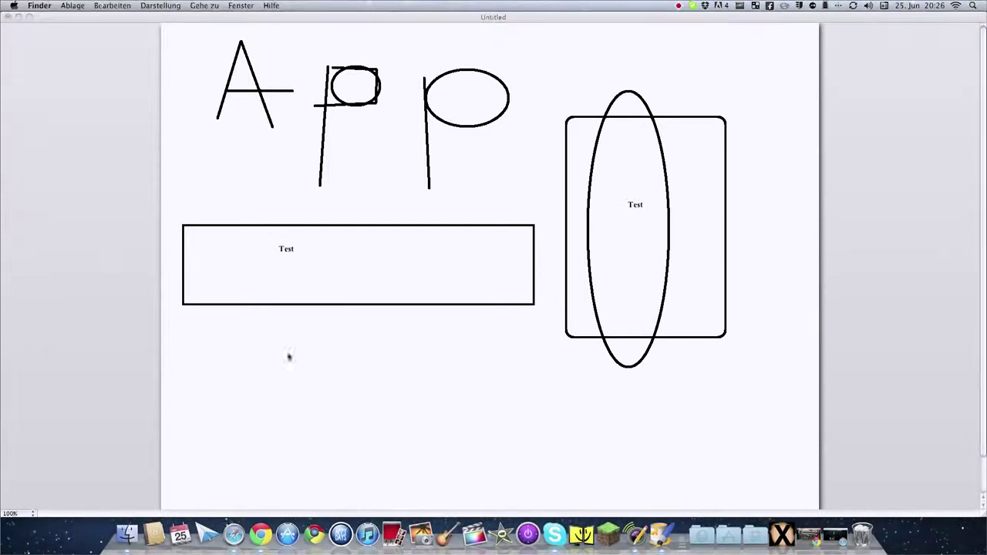
{"action": "left_click", "coordinate": [308, 325]}
{"action": "left_click", "coordinate": [315, 316]}
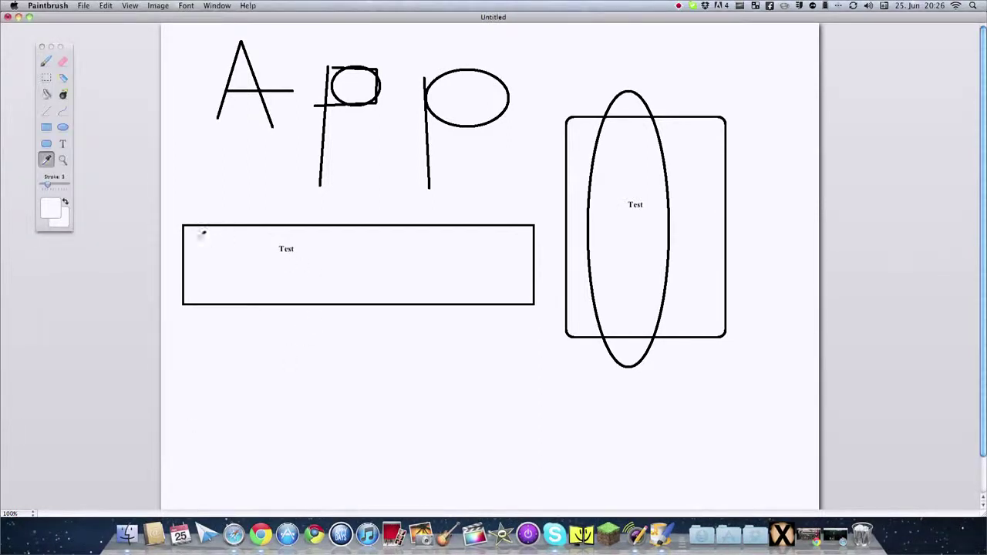
{"action": "left_click", "coordinate": [49, 210]}
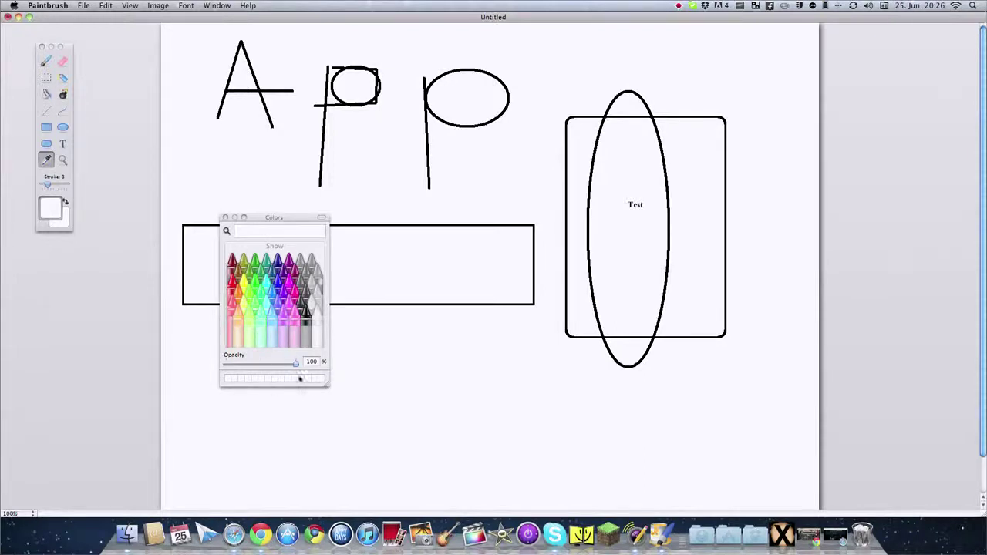
{"action": "left_click", "coordinate": [289, 301]}
{"action": "left_click", "coordinate": [243, 263]}
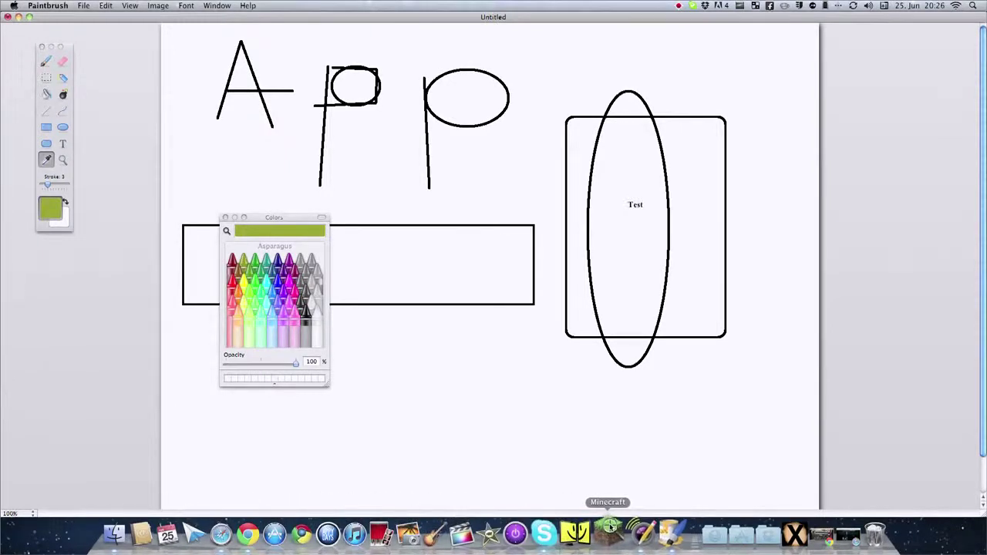
{"action": "left_click", "coordinate": [421, 366]}
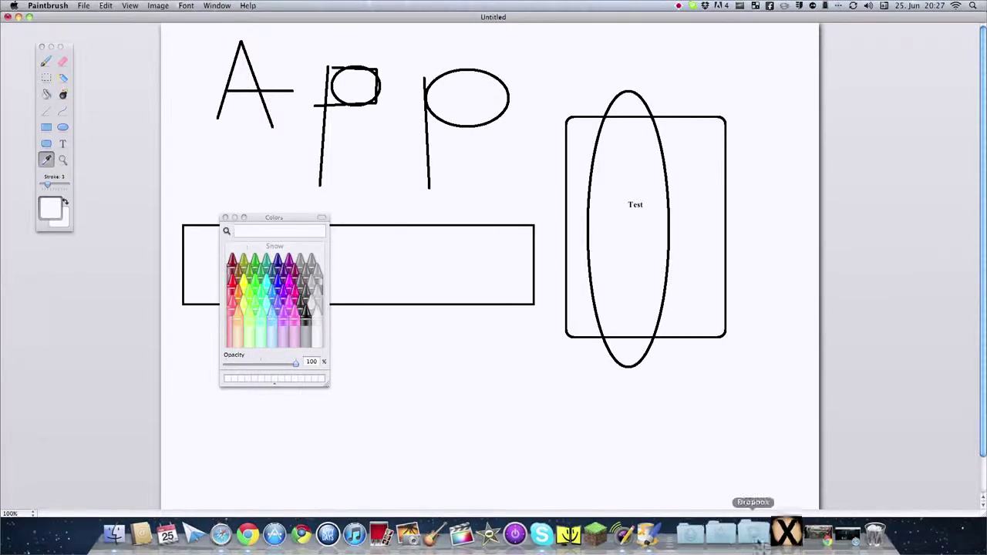
Try light blue, white, Aqua, Carnation and Ocean as the drawing colour.
{"action": "left_click", "coordinate": [708, 532]}
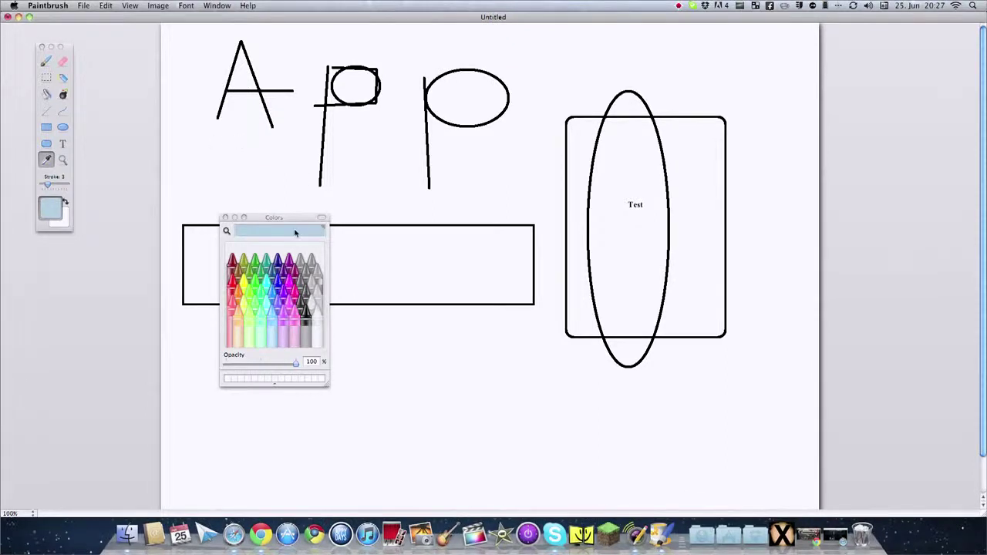
{"action": "left_click", "coordinate": [240, 216]}
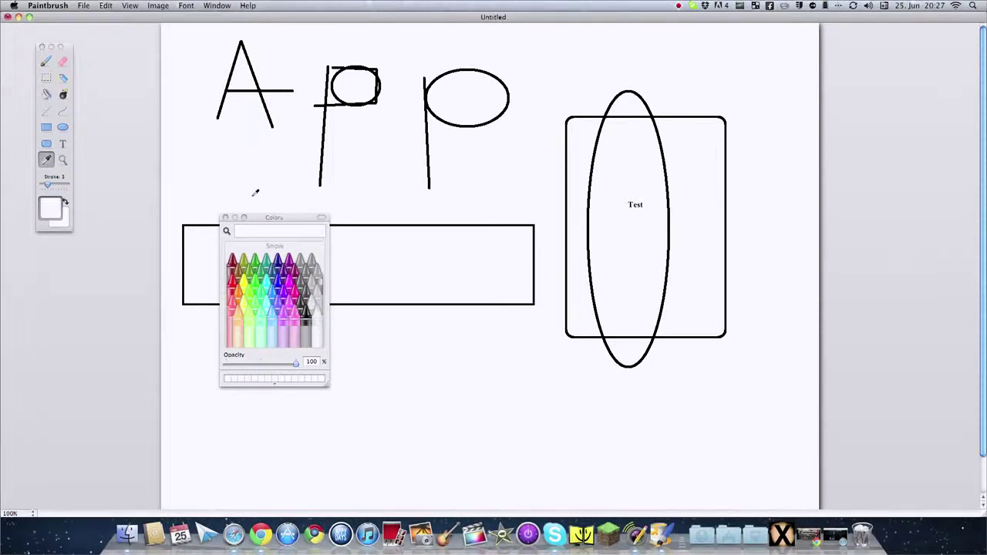
{"action": "left_click", "coordinate": [269, 299]}
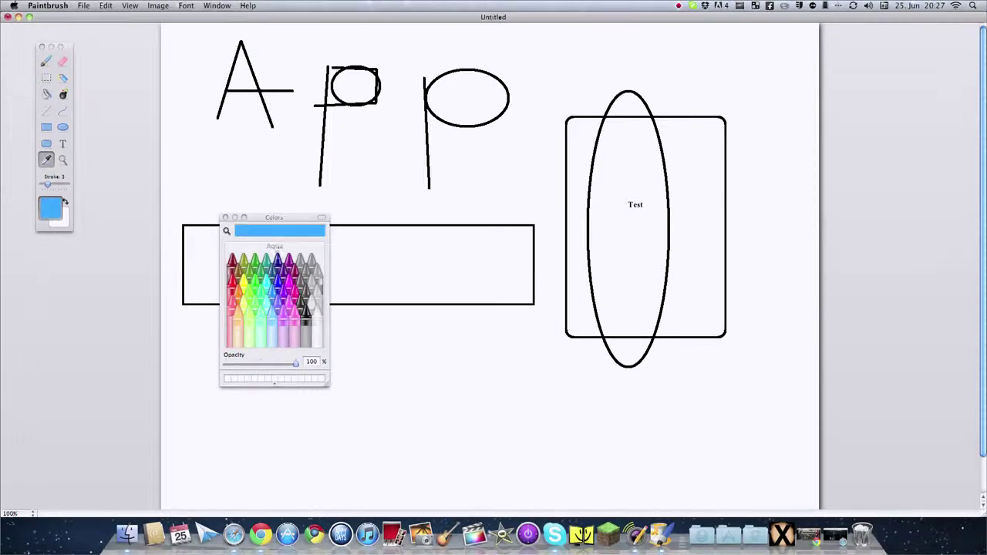
{"action": "mouse_move", "coordinate": [285, 266]}
{"action": "left_mouse_down"}
{"action": "mouse_move", "coordinate": [292, 364]}
{"action": "mouse_move", "coordinate": [426, 368]}
{"action": "left_mouse_up"}
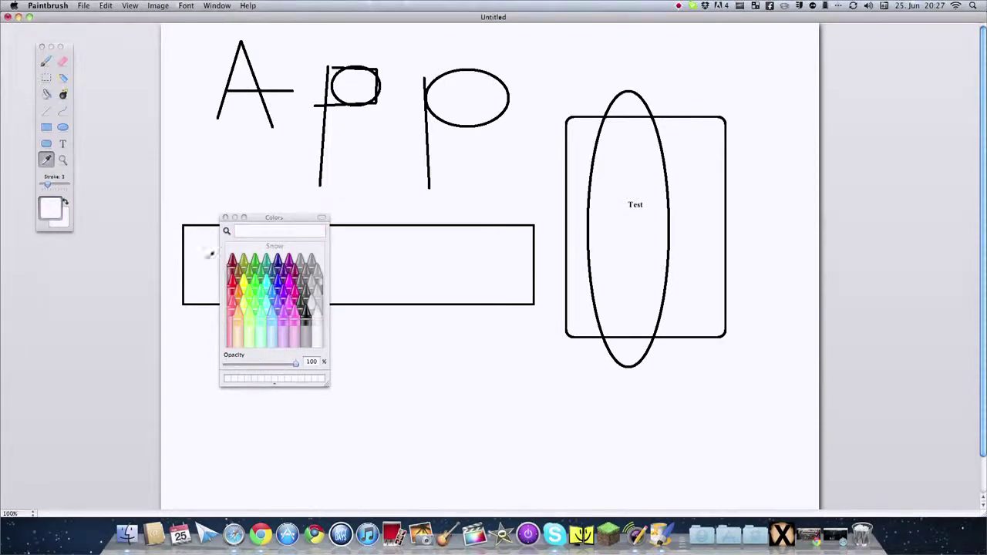
{"action": "left_click", "coordinate": [272, 284]}
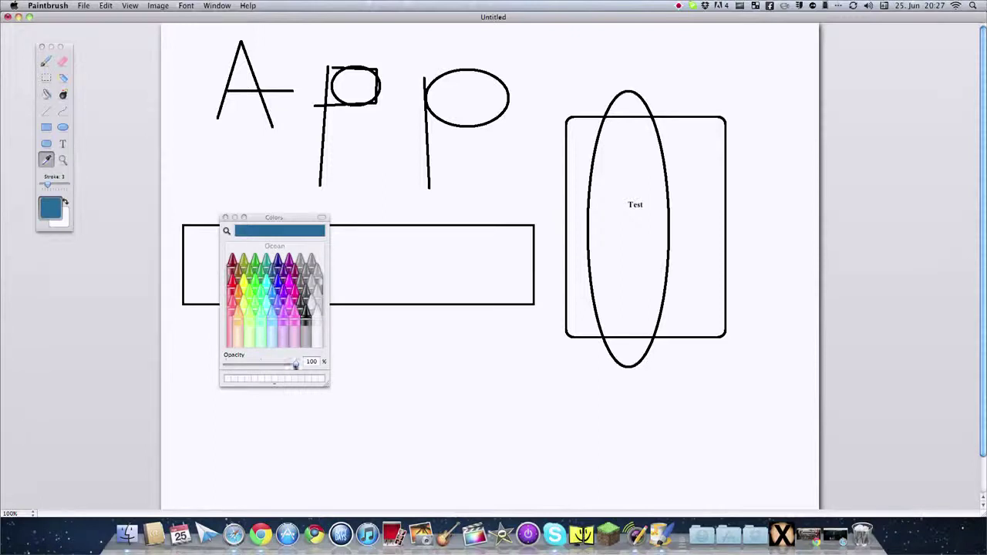
Pick a pale grey-green from the Color Wheel and close the Colors panel.
{"action": "left_click_drag", "start_coordinate": [263, 217], "coordinate": [341, 195]}
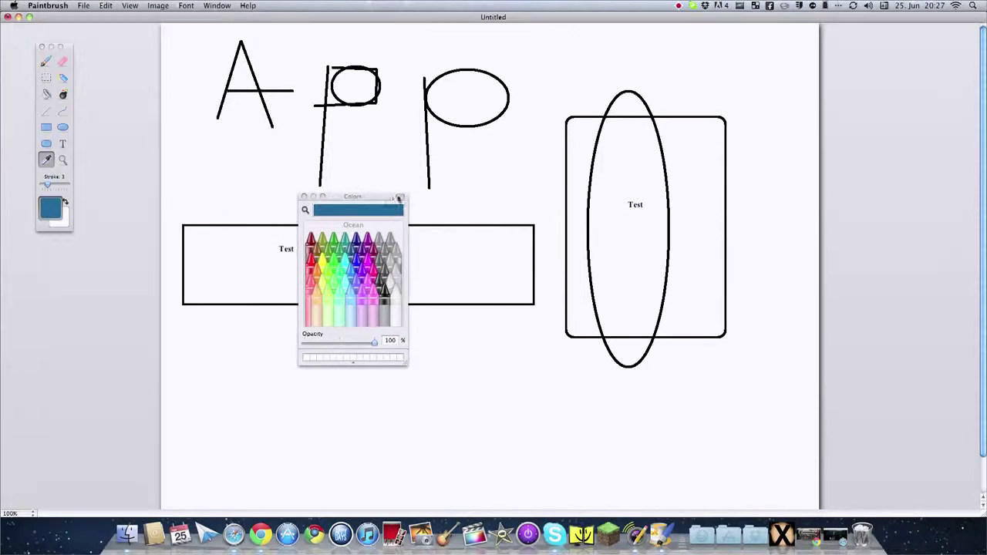
{"action": "left_click", "coordinate": [400, 199]}
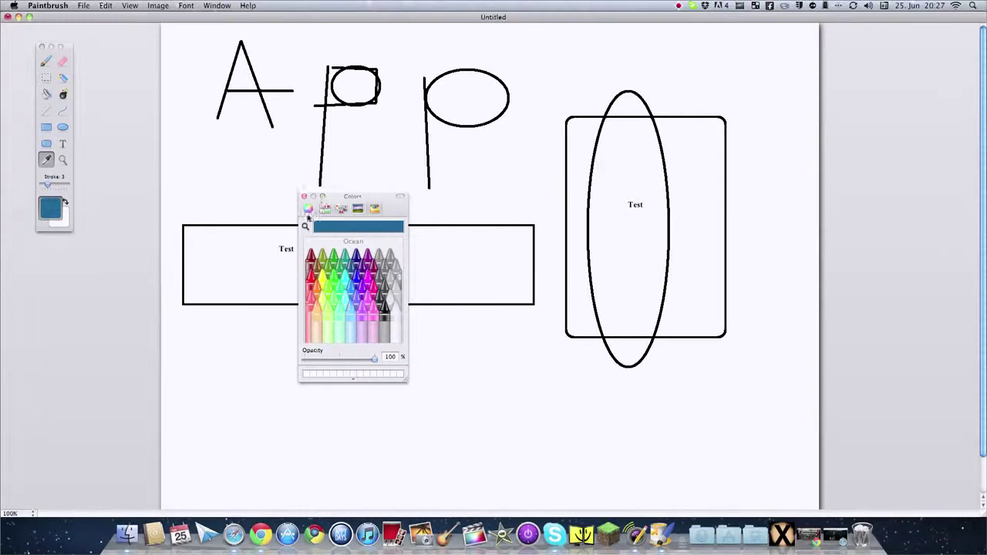
{"action": "left_click", "coordinate": [308, 209]}
{"action": "left_click", "coordinate": [332, 292]}
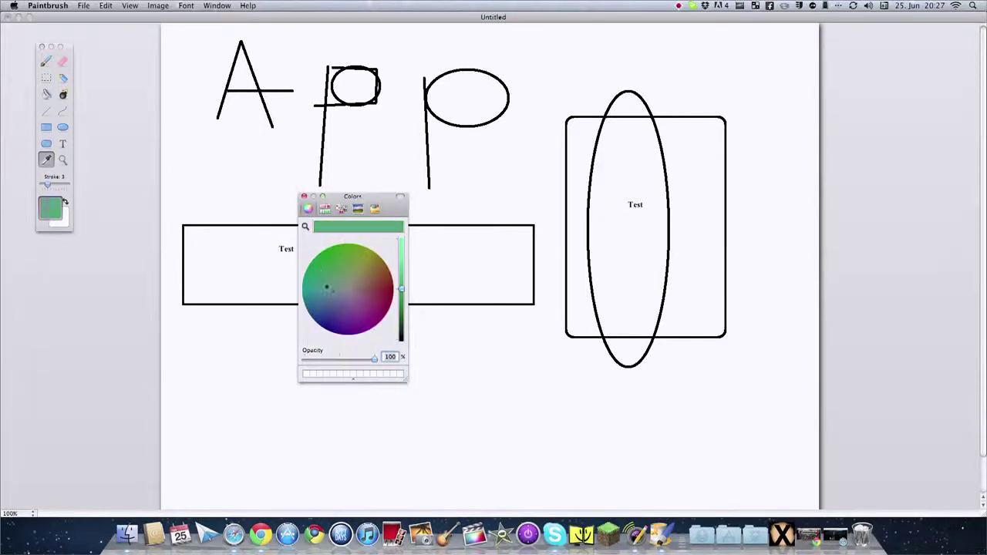
{"action": "left_click", "coordinate": [304, 198]}
{"action": "left_click", "coordinate": [63, 160]}
{"action": "left_click", "coordinate": [286, 254]}
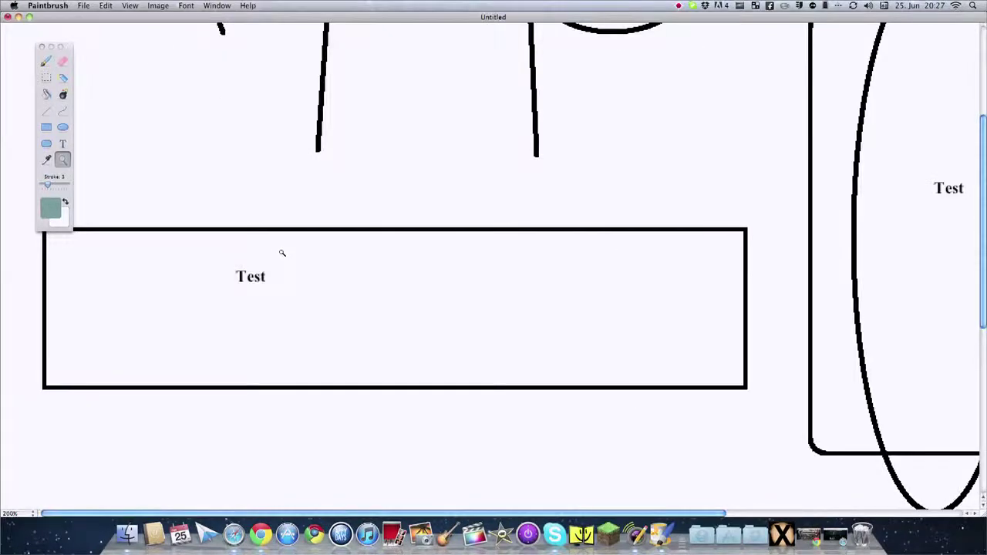
{"action": "left_click", "coordinate": [282, 251]}
{"action": "left_click", "coordinate": [282, 251]}
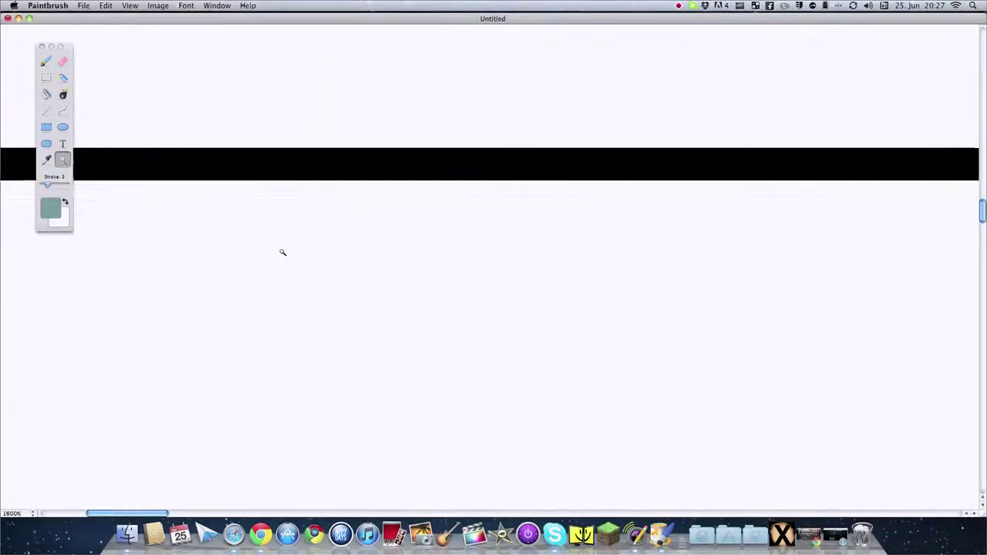
{"action": "left_click", "coordinate": [282, 251]}
{"action": "left_click", "coordinate": [283, 253]}
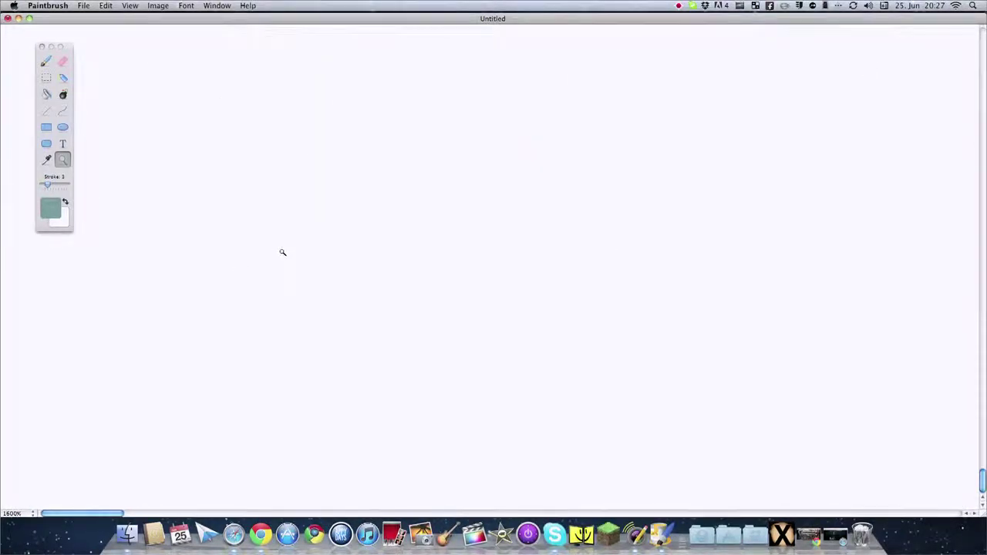
{"action": "scroll", "coordinate": [347, 275], "scroll_direction": "up", "scroll_amount": 15}
{"action": "scroll", "coordinate": [432, 301], "scroll_direction": "down", "scroll_amount": 15}
{"action": "scroll", "coordinate": [309, 255], "scroll_direction": "up", "scroll_amount": 15}
{"action": "key", "text": "super+0"}
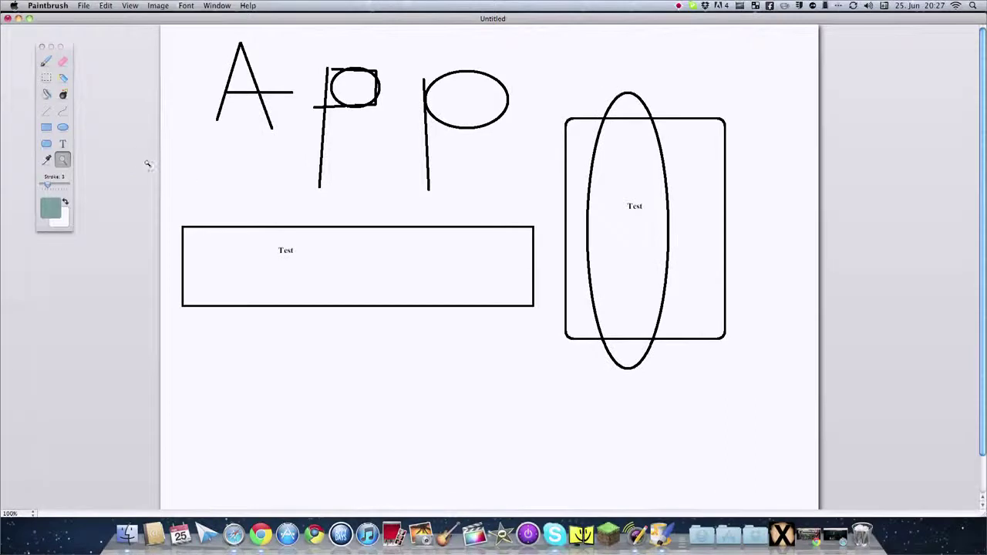
Open and close the colour picker, then browse the File menu without choosing anything.
{"action": "left_click", "coordinate": [54, 212]}
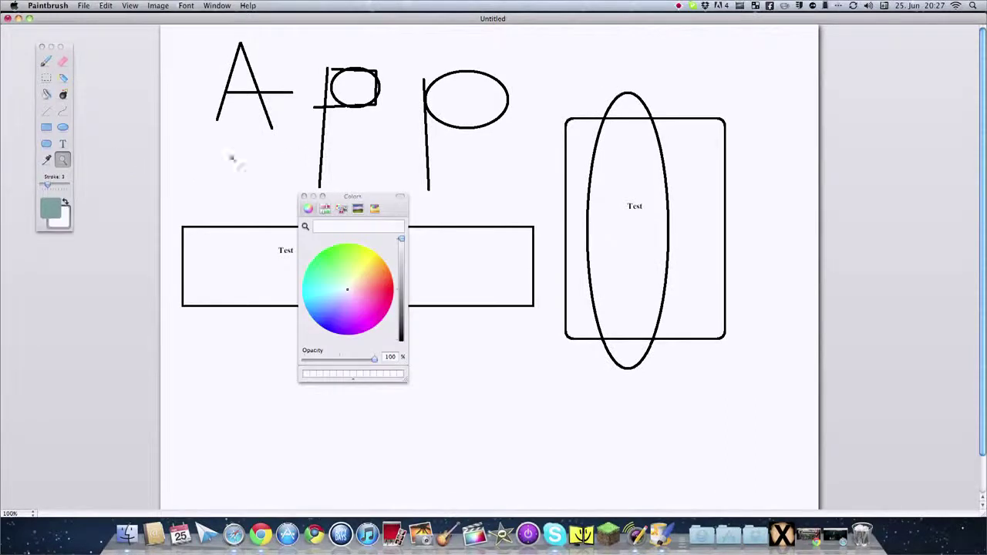
{"action": "left_click", "coordinate": [304, 198]}
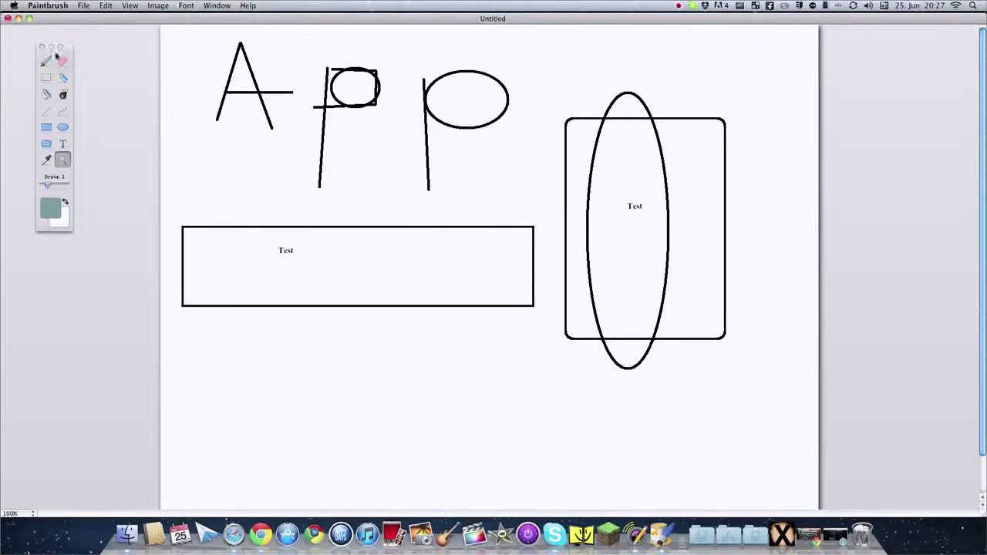
{"action": "left_click", "coordinate": [84, 5]}
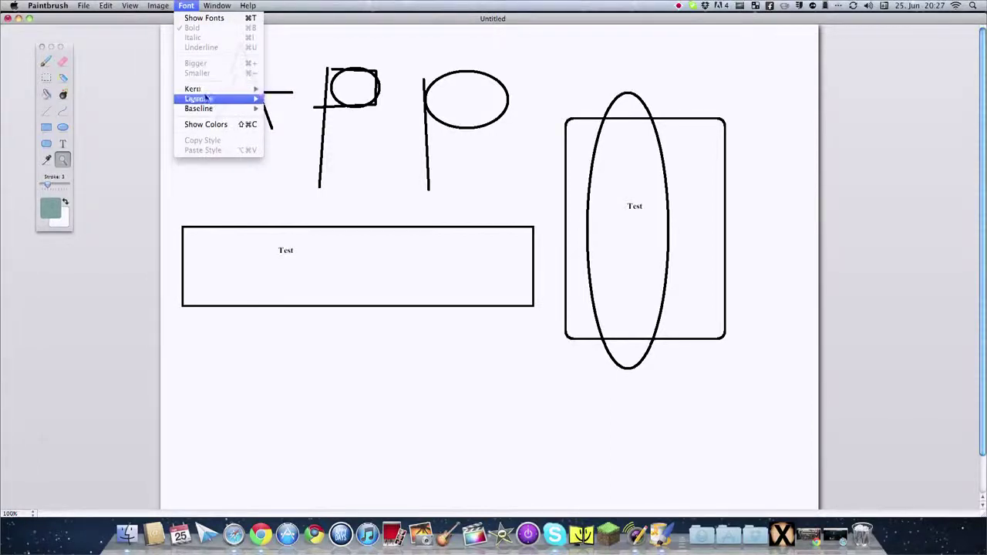
{"action": "mouse_move", "coordinate": [217, 6]}
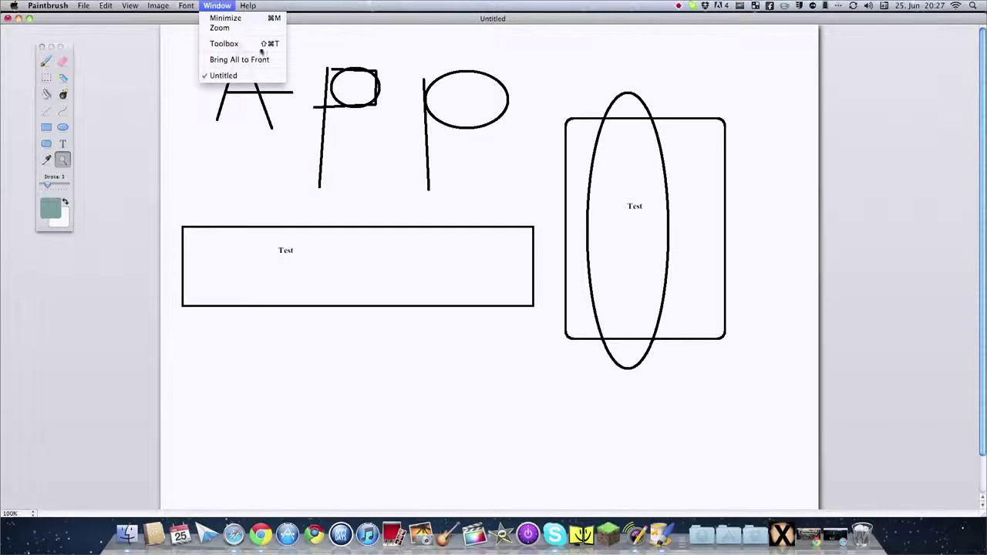
{"action": "left_click", "coordinate": [549, 194]}
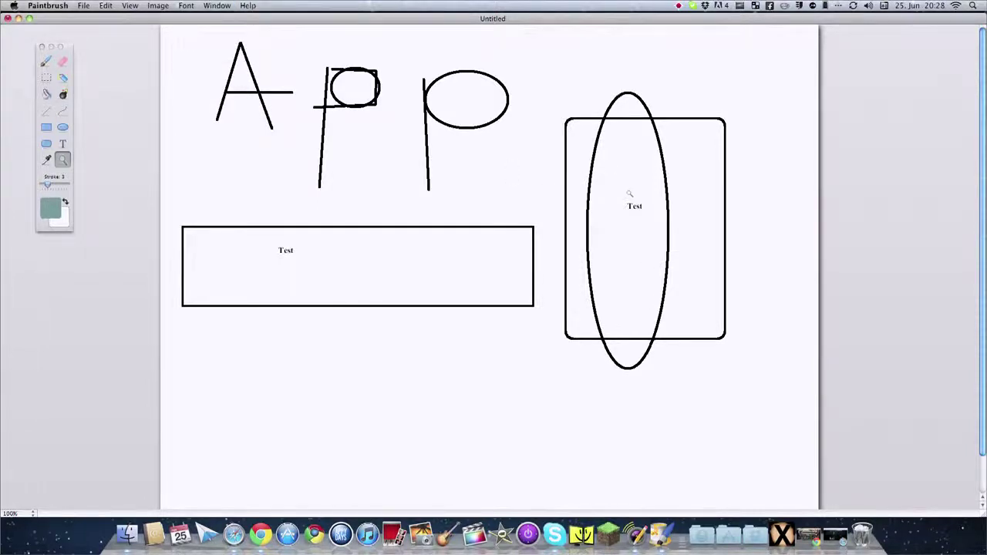
Zoom in and back out, then flood-fill the canvas to wipe the drawing blank.
{"action": "left_click", "coordinate": [631, 193]}
{"action": "scroll", "coordinate": [638, 245], "scroll_direction": "up", "scroll_amount": 2}
{"action": "left_click", "coordinate": [637, 244], "text": "alt"}
{"action": "left_click", "coordinate": [637, 244], "text": "alt"}
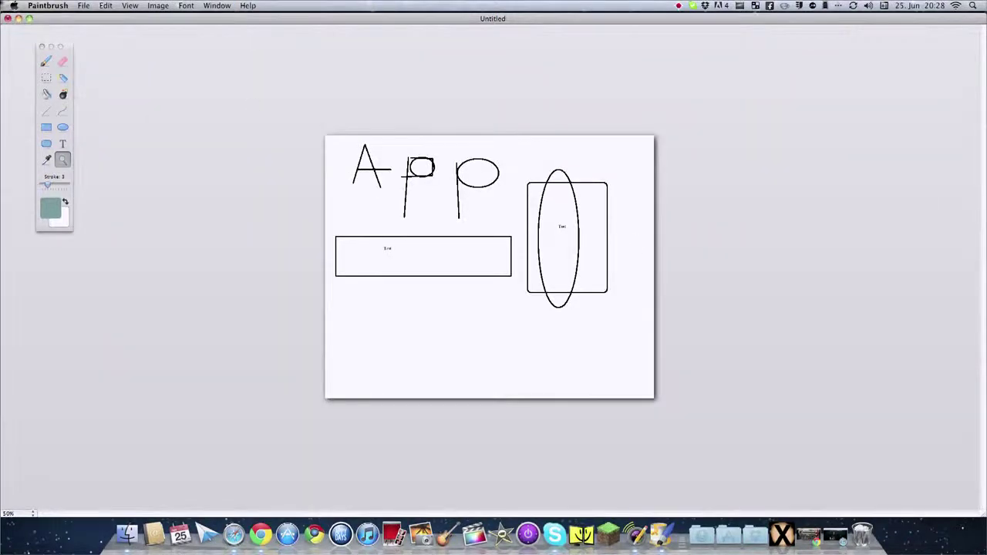
{"action": "left_click", "coordinate": [63, 94]}
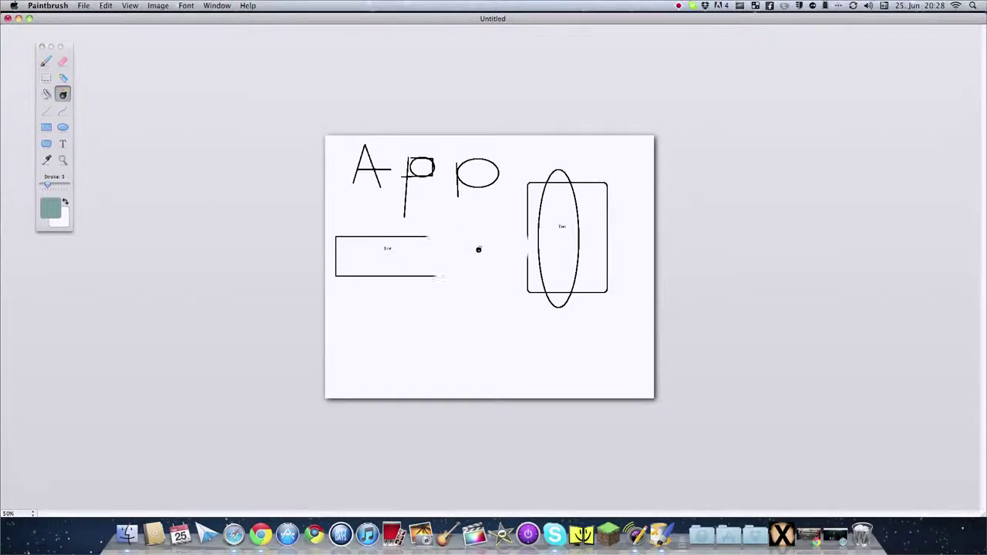
{"action": "left_click", "coordinate": [480, 250]}
{"action": "left_click", "coordinate": [46, 62]}
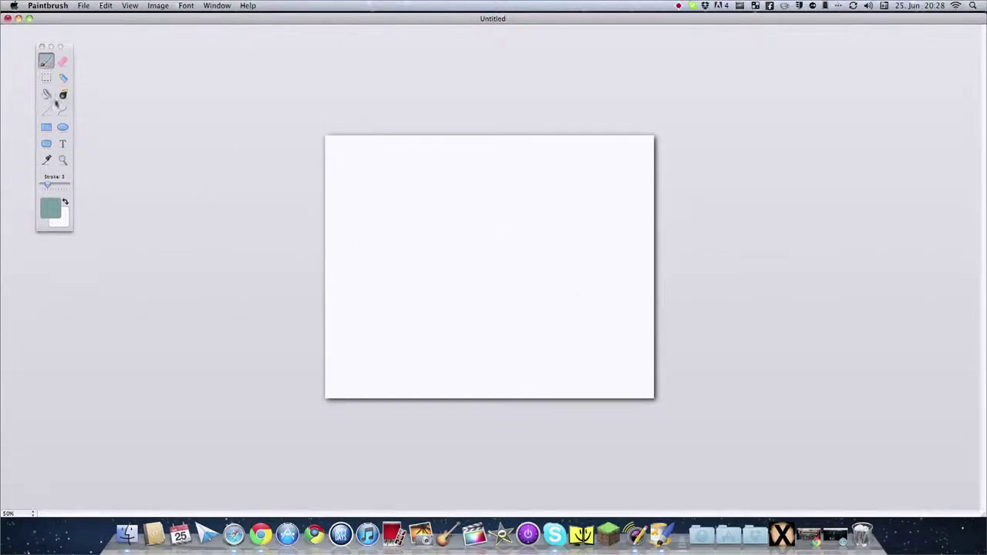
{"action": "left_click", "coordinate": [50, 208]}
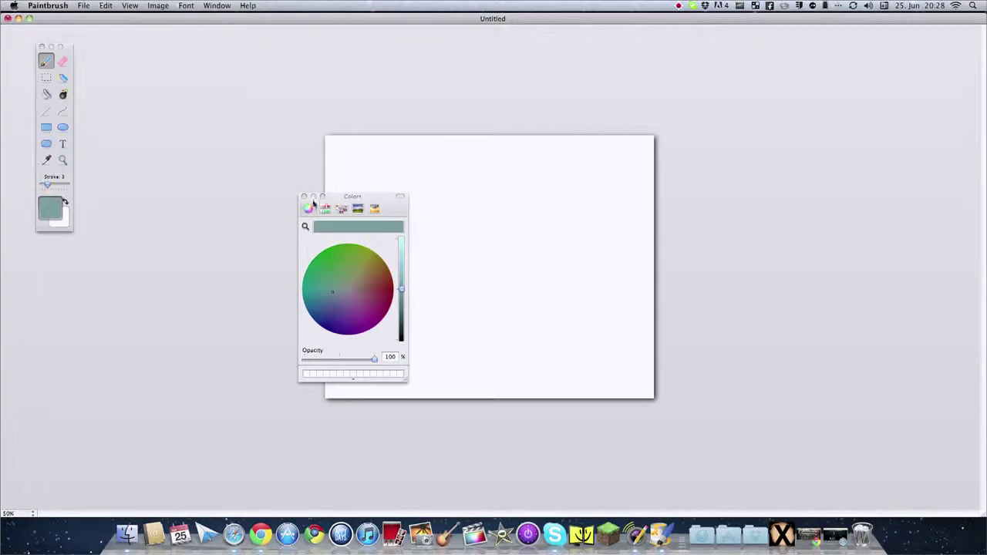
Drag the Color Wheel brightness slider from black up to light cyan, then close Colors.
{"action": "left_click_drag", "start_coordinate": [401, 289], "coordinate": [406, 386]}
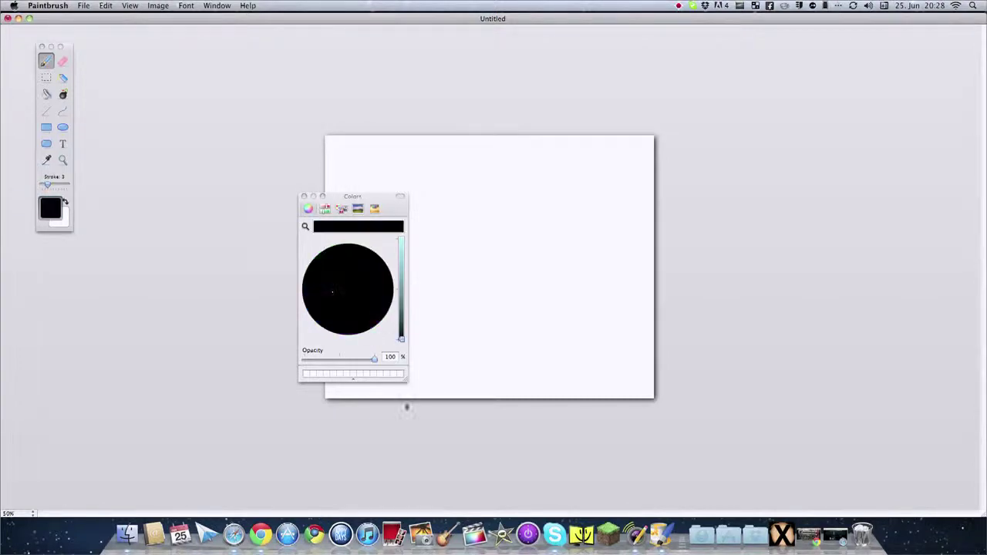
{"action": "left_click_drag", "start_coordinate": [401, 338], "coordinate": [401, 241]}
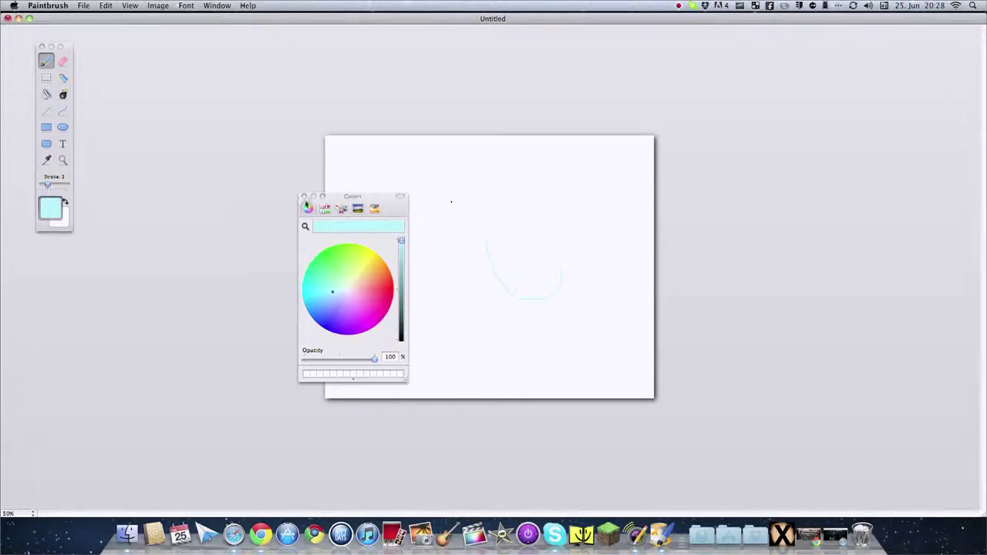
{"action": "left_click", "coordinate": [326, 208]}
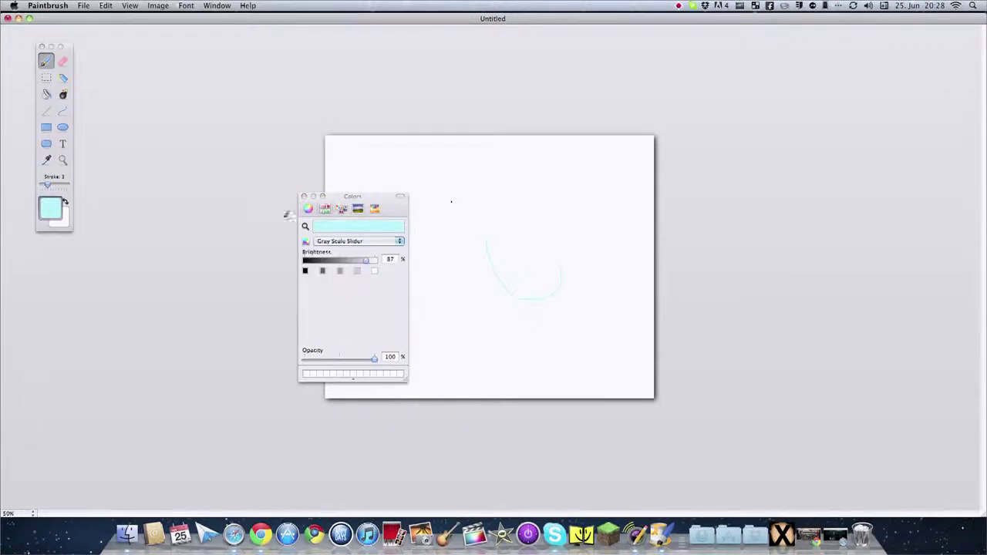
{"action": "left_click", "coordinate": [305, 197]}
{"action": "left_click", "coordinate": [63, 78]}
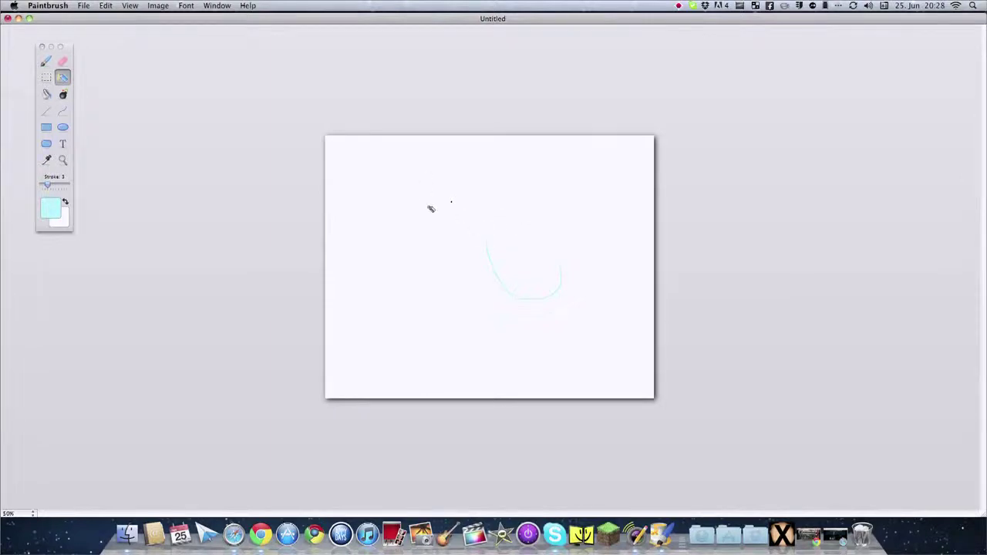
Drag out a plain rectangle in the upper-left and paint-bucket fill it light cyan.
{"action": "left_click", "coordinate": [45, 146]}
{"action": "left_click", "coordinate": [47, 127]}
{"action": "left_click_drag", "start_coordinate": [404, 198], "coordinate": [495, 249]}
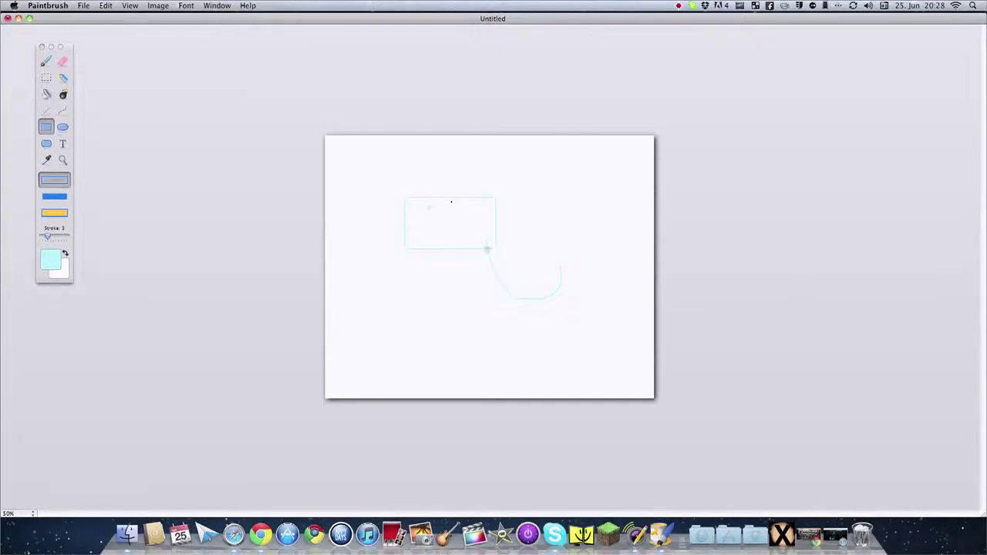
{"action": "left_click", "coordinate": [47, 94]}
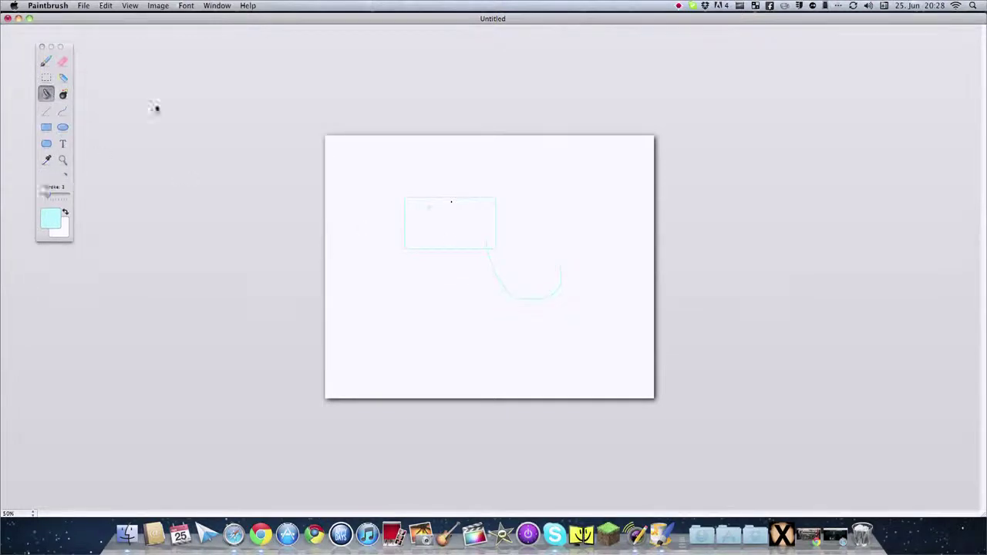
{"action": "left_click", "coordinate": [447, 229]}
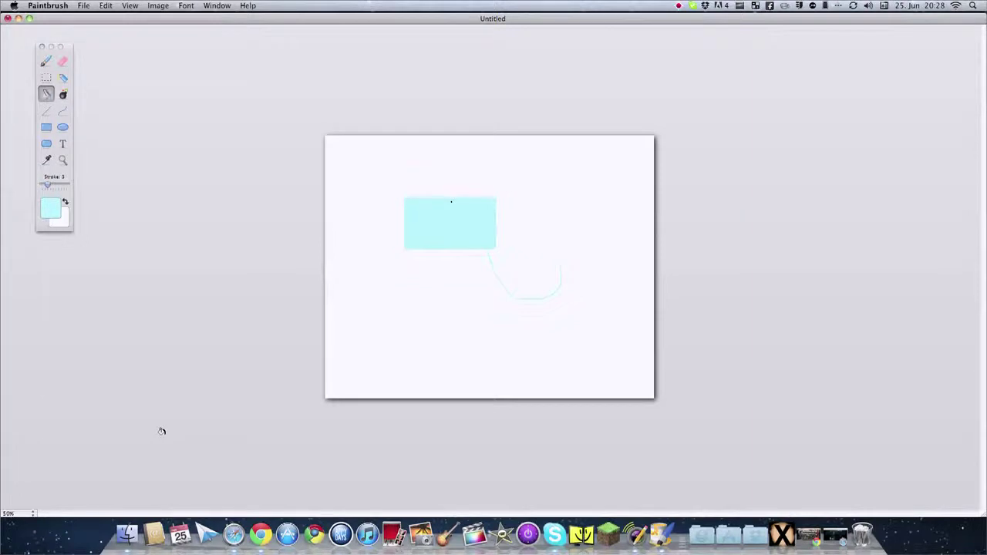